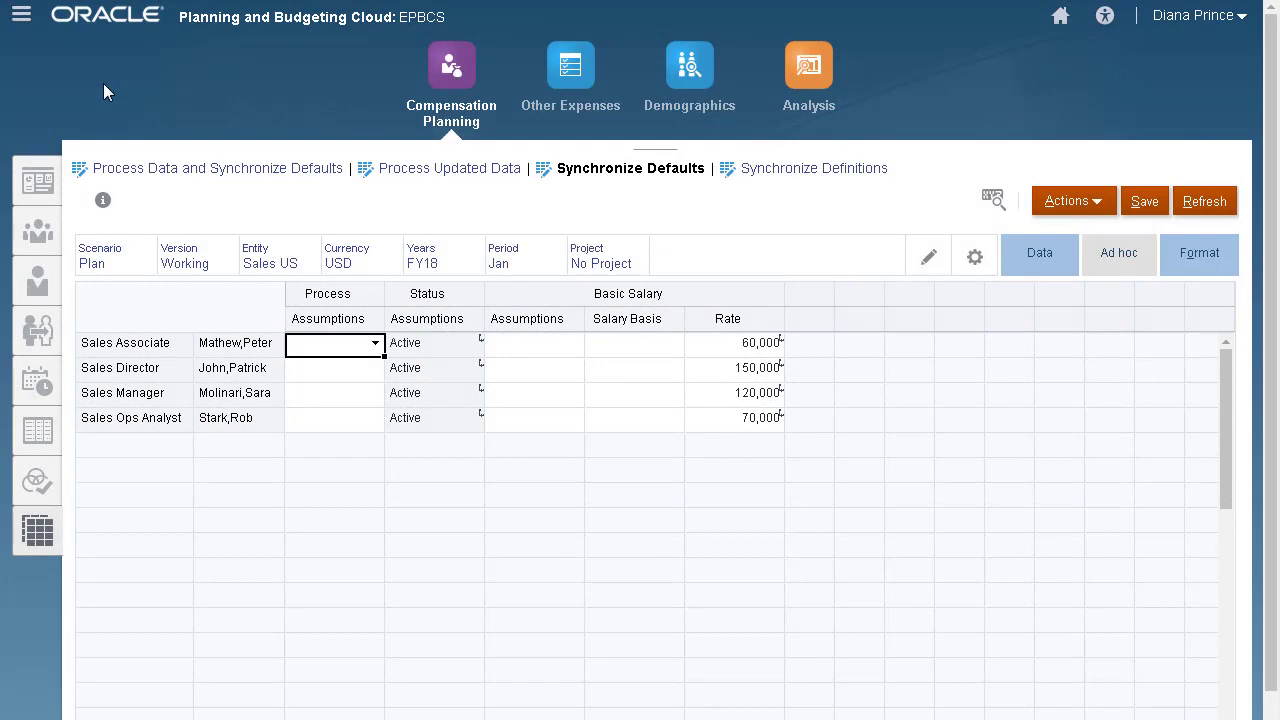
- Start a new Data Source target application of type Incremental File
{"action": "left_click", "coordinate": [21, 15]}
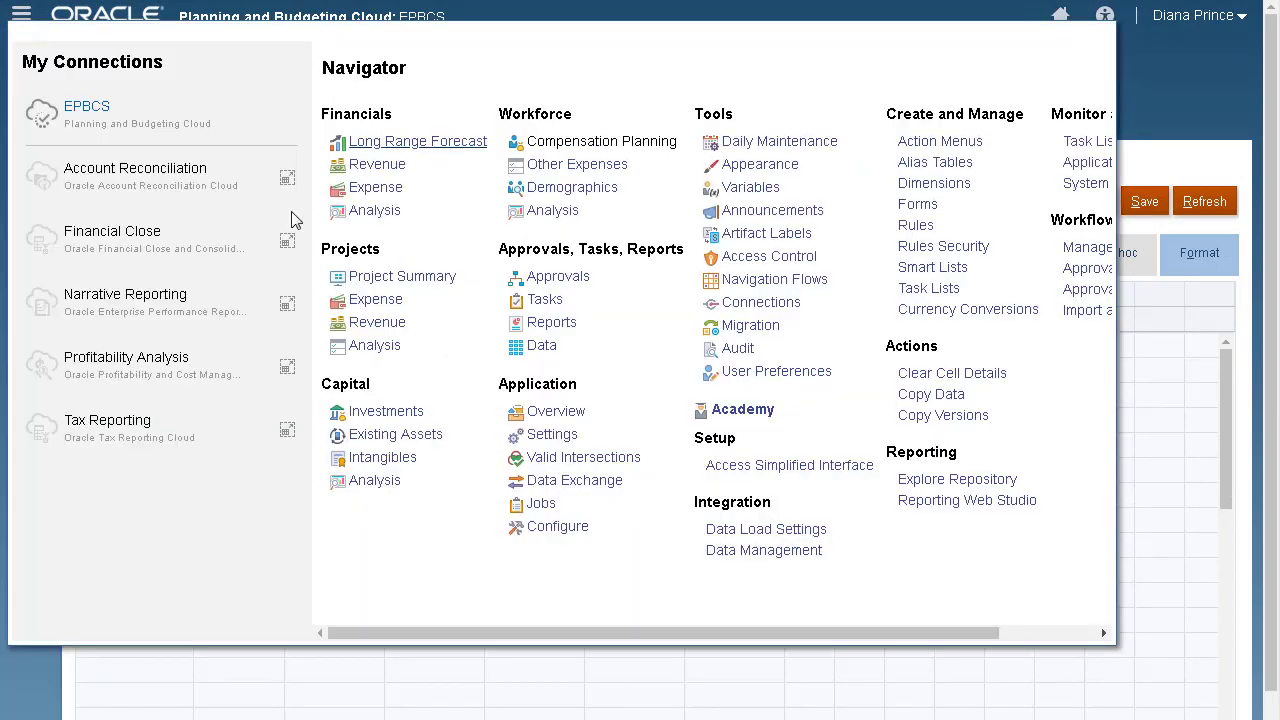
{"action": "left_click", "coordinate": [739, 548]}
{"action": "left_click", "coordinate": [120, 218]}
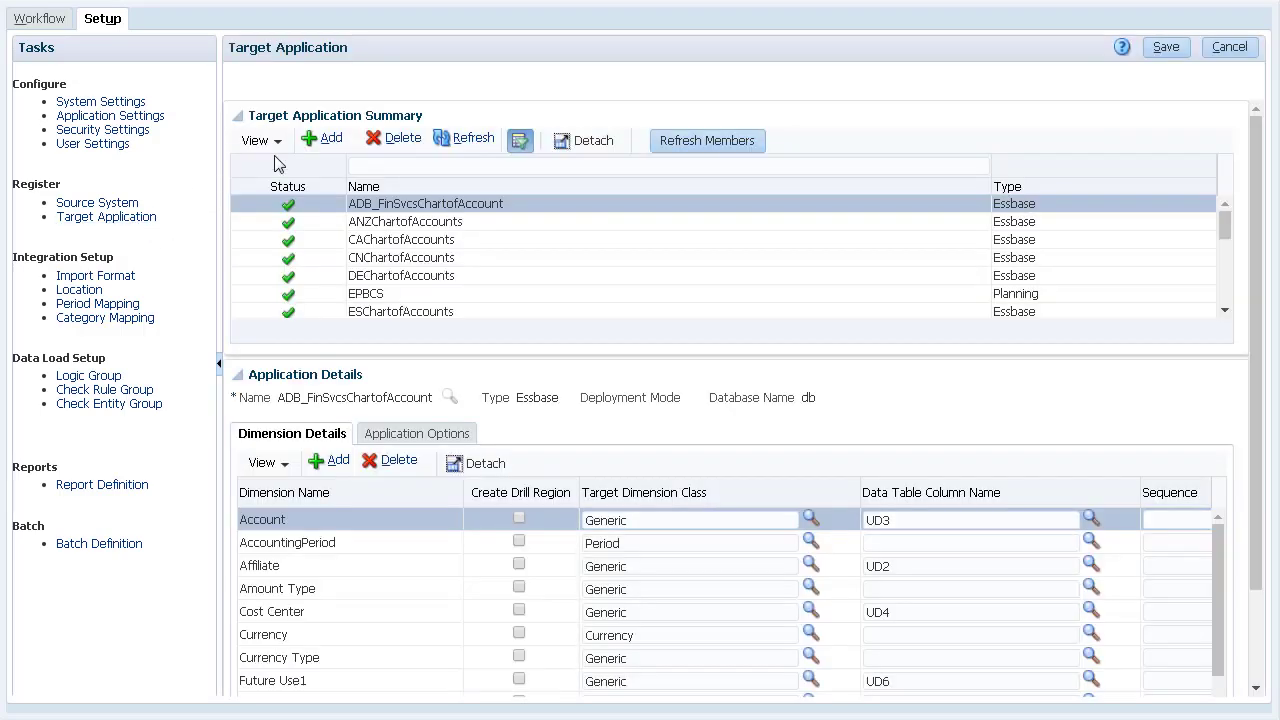
{"action": "left_click", "coordinate": [330, 140]}
{"action": "left_click", "coordinate": [357, 201]}
{"action": "left_click", "coordinate": [598, 337]}
- Upload EmpData01.txt from the computer into the inbox folder
{"action": "left_click", "coordinate": [612, 412]}
{"action": "left_click", "coordinate": [389, 227]}
{"action": "left_click", "coordinate": [430, 245]}
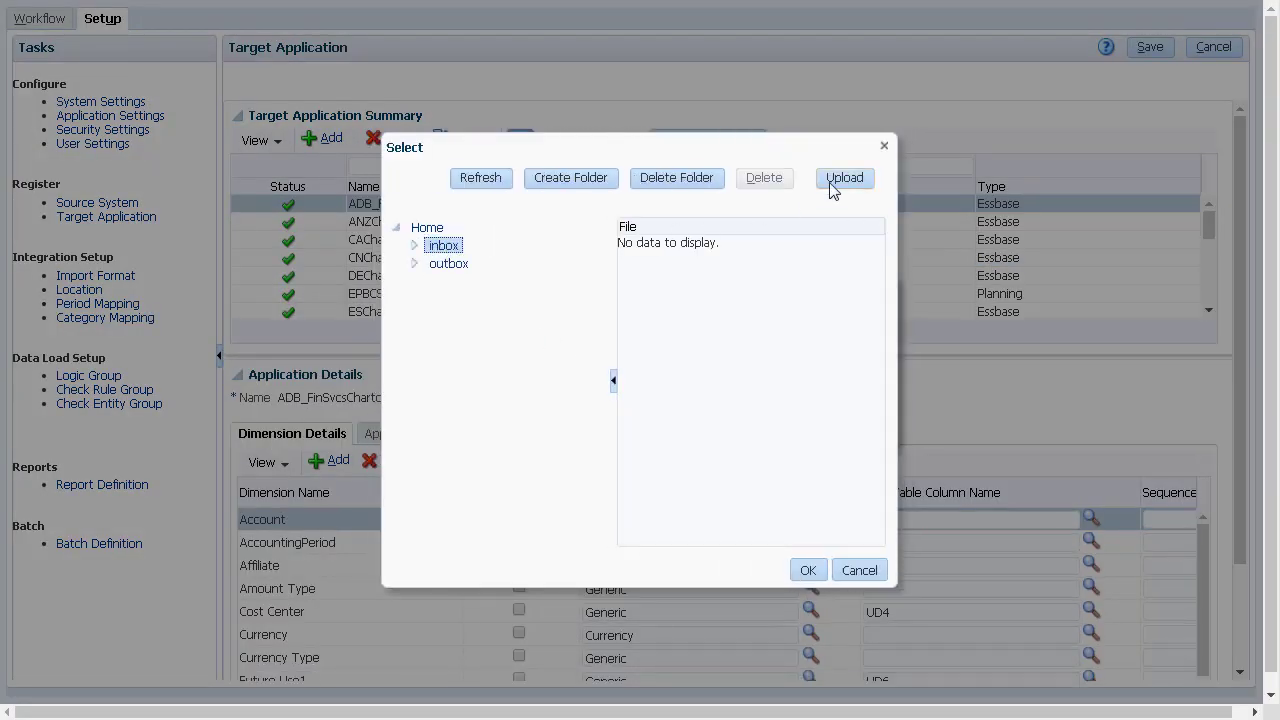
{"action": "left_click", "coordinate": [853, 177]}
{"action": "left_click", "coordinate": [552, 357]}
{"action": "left_click", "coordinate": [188, 172]}
{"action": "left_click", "coordinate": [966, 631]}
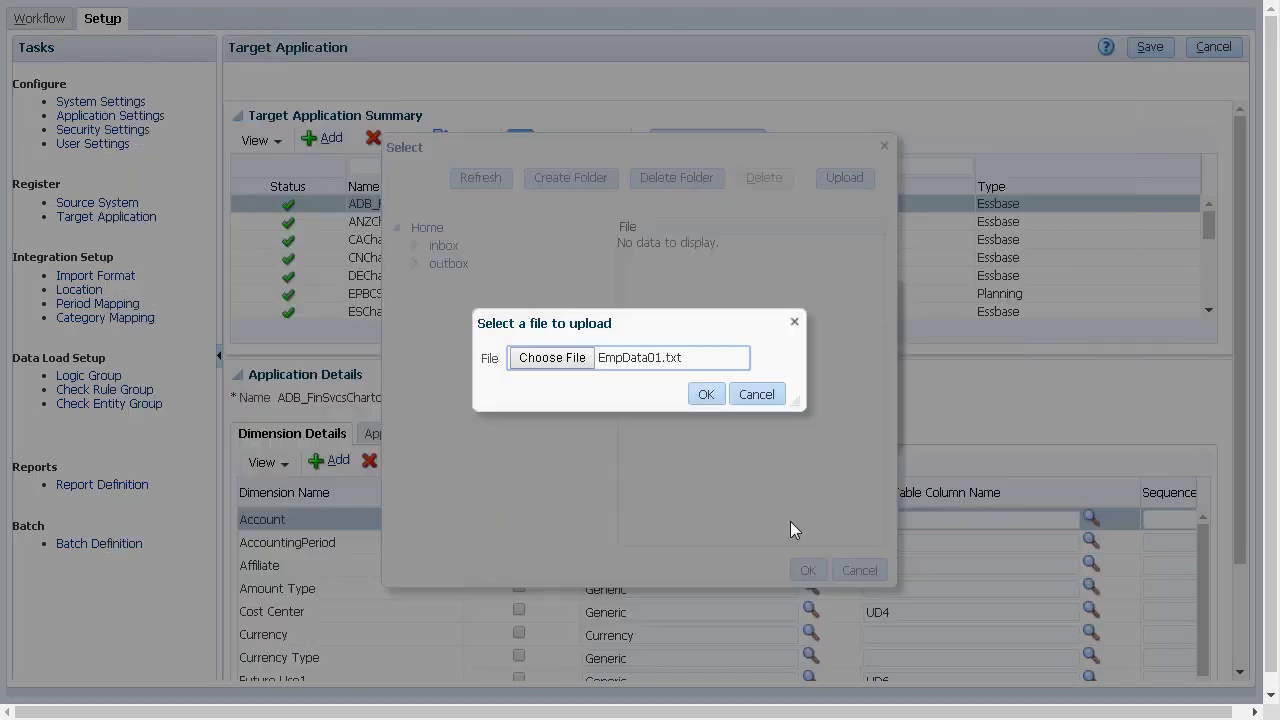
{"action": "left_click", "coordinate": [705, 394]}
- Select EmpData01.txt as the source file and save the EmpData01 target application
{"action": "left_click", "coordinate": [811, 250]}
{"action": "left_click", "coordinate": [817, 570]}
{"action": "left_click", "coordinate": [808, 429]}
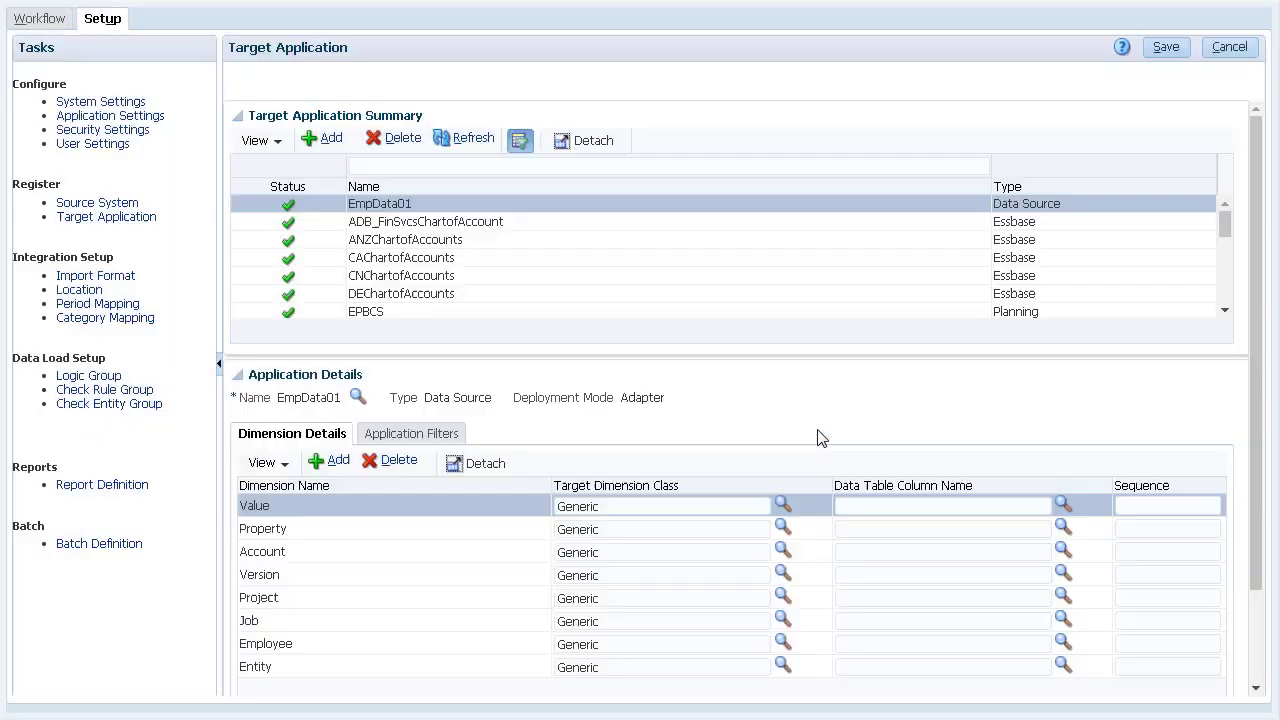
{"action": "left_click", "coordinate": [1166, 52]}
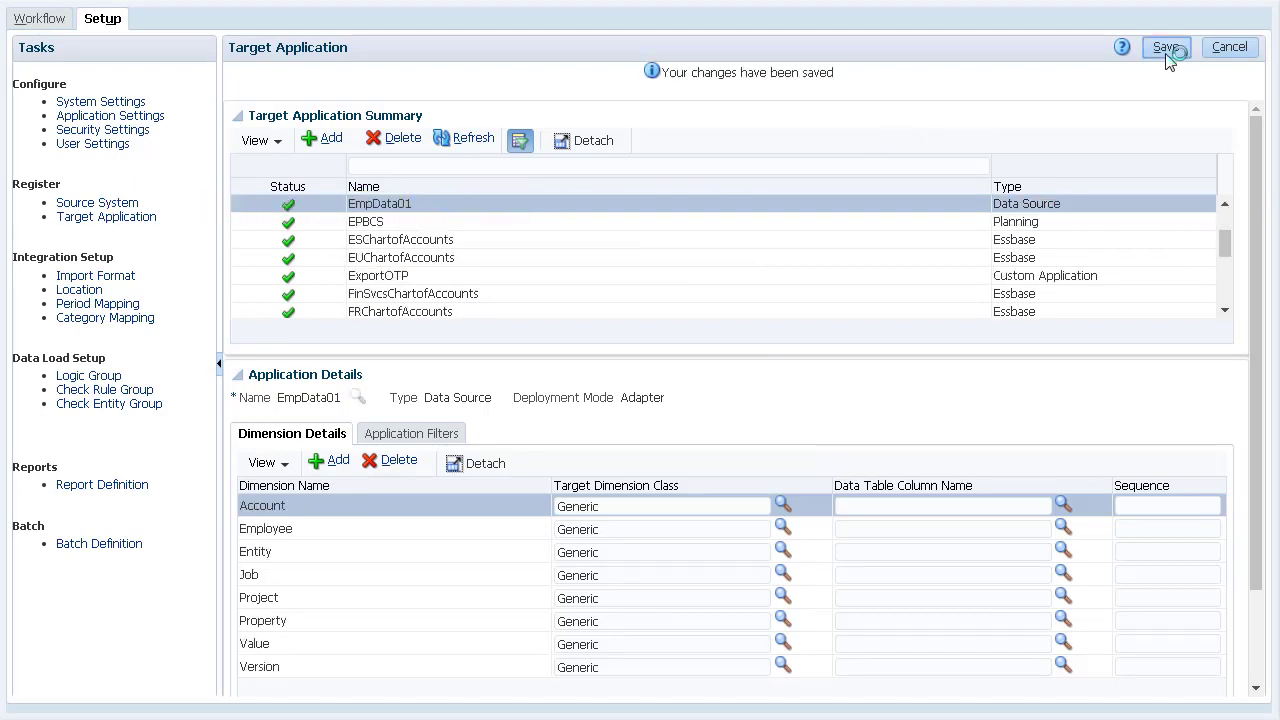
- Draft EPBCS business rule 'Process Data with Synchronize Definition' scoped to Data Rule, then discard it
{"action": "left_click", "coordinate": [616, 222]}
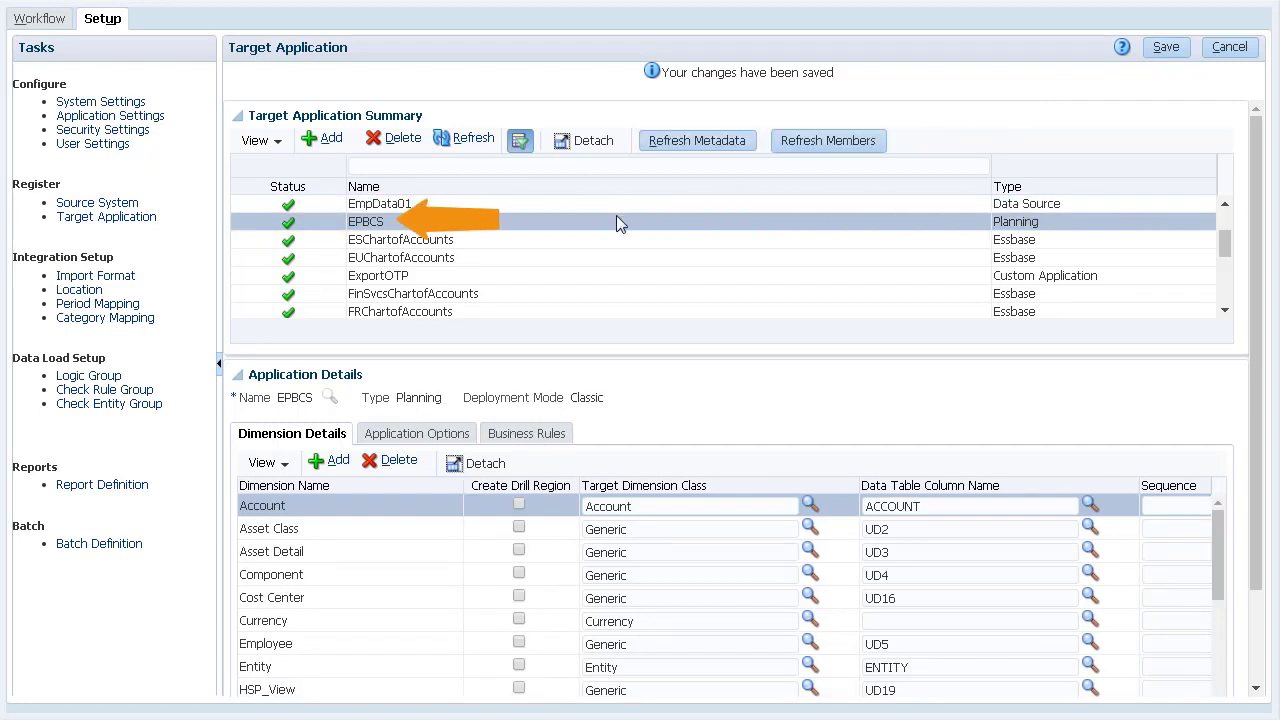
{"action": "left_click", "coordinate": [526, 431]}
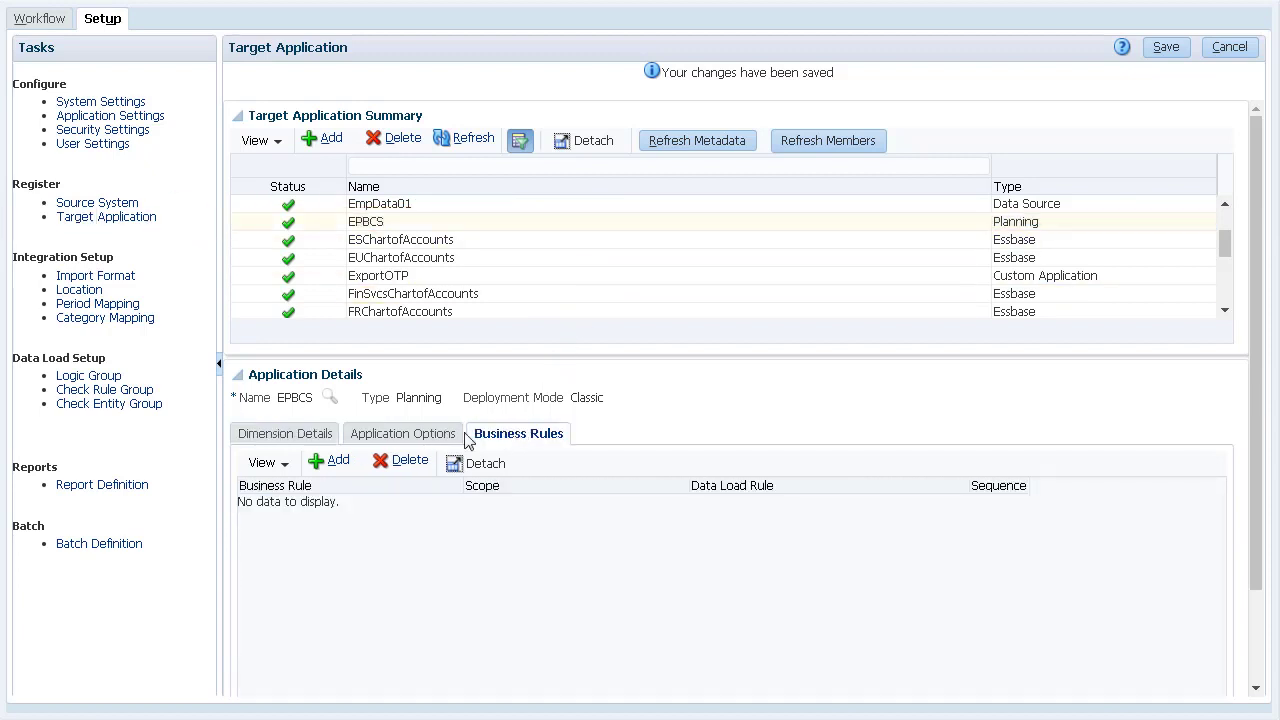
{"action": "left_click", "coordinate": [331, 462]}
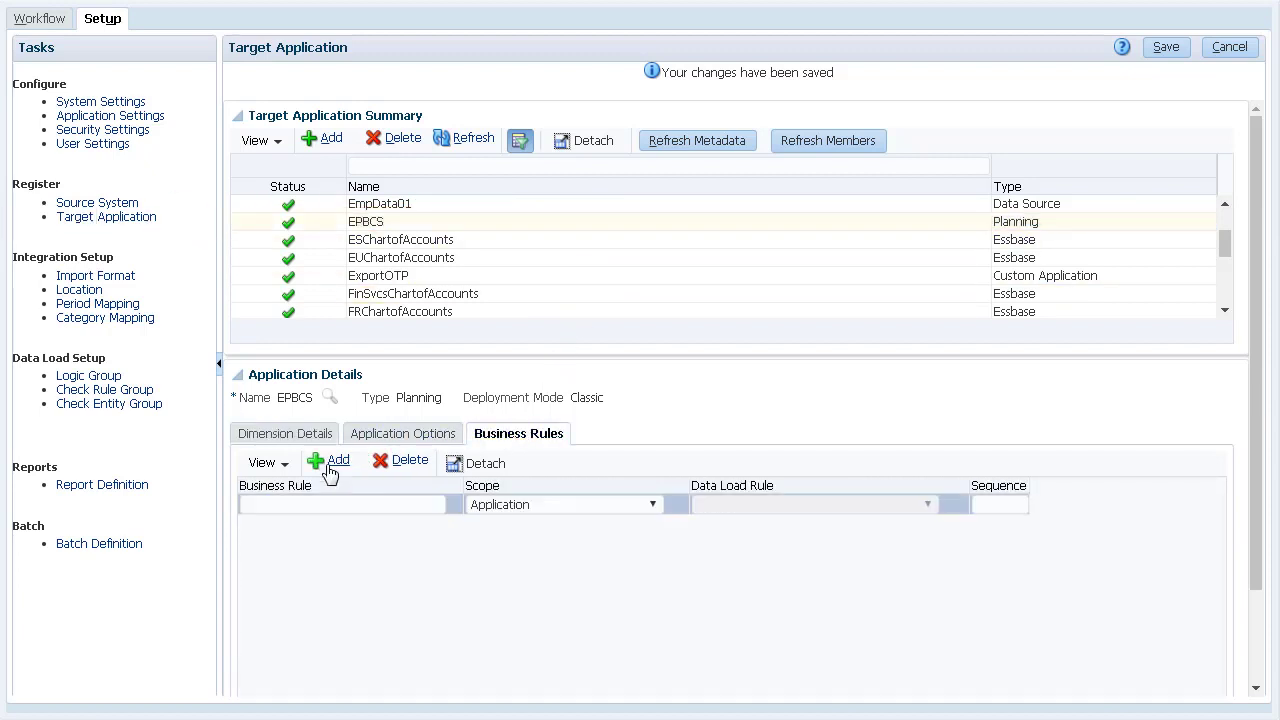
{"action": "left_click", "coordinate": [310, 503]}
{"action": "type", "text": "Process Data with Synchronize Definition"}
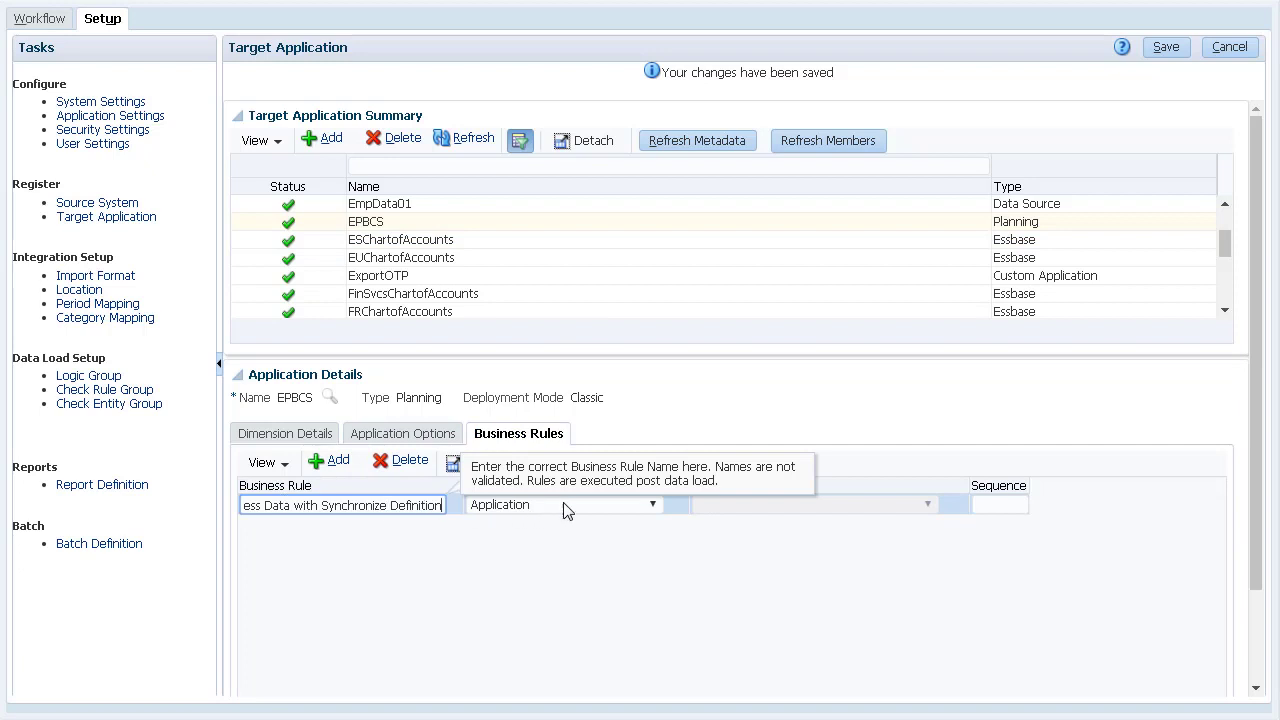
{"action": "left_click", "coordinate": [577, 510]}
{"action": "left_click", "coordinate": [569, 523]}
{"action": "left_click", "coordinate": [822, 447]}
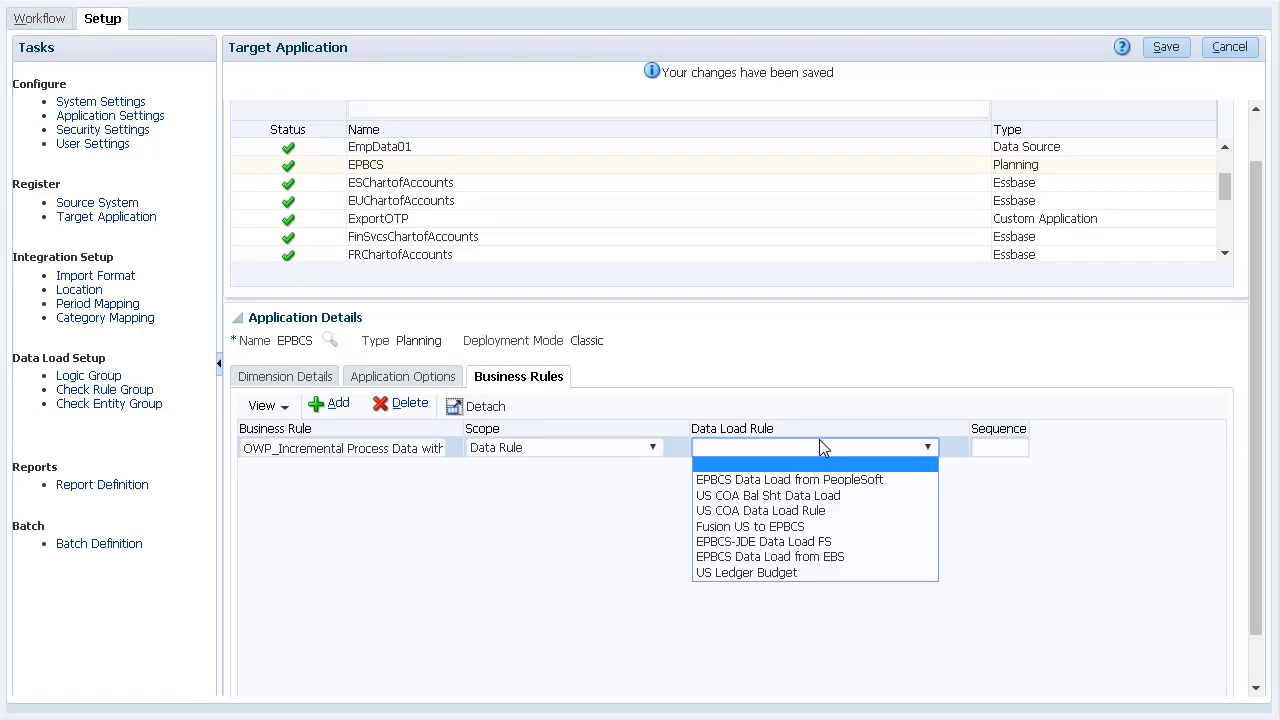
{"action": "left_click", "coordinate": [395, 403]}
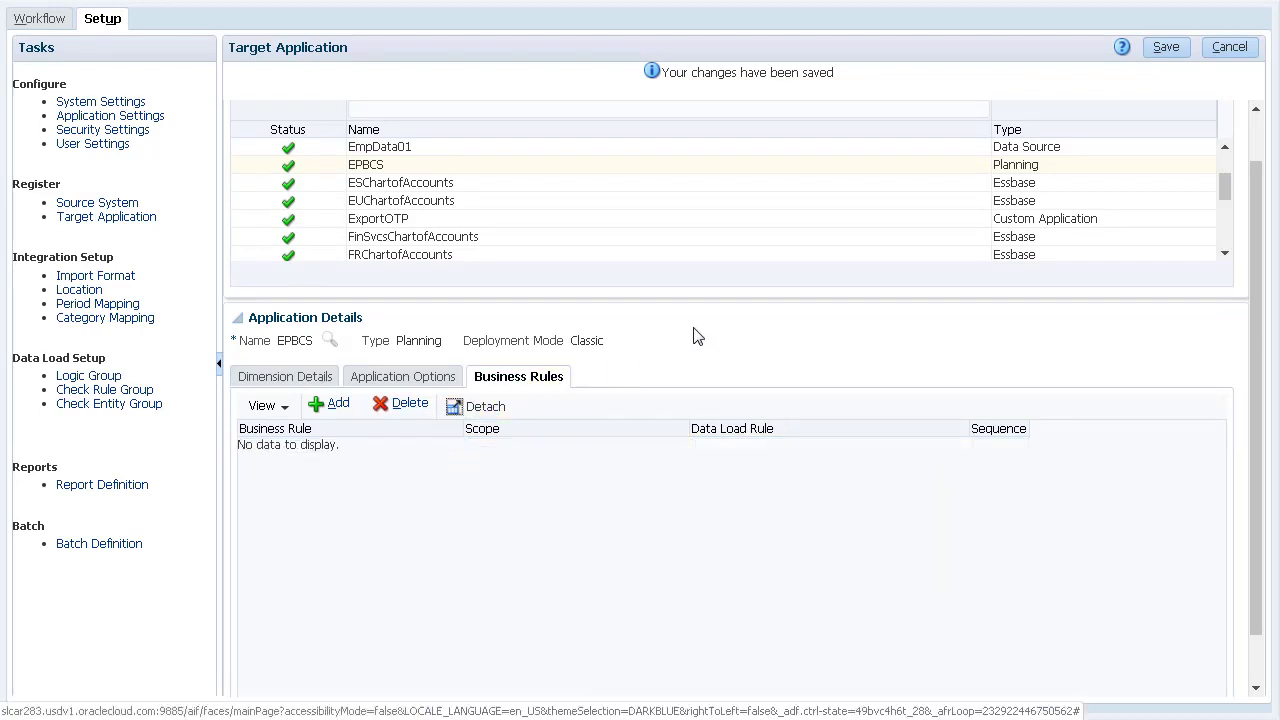
{"action": "left_click", "coordinate": [1228, 49]}
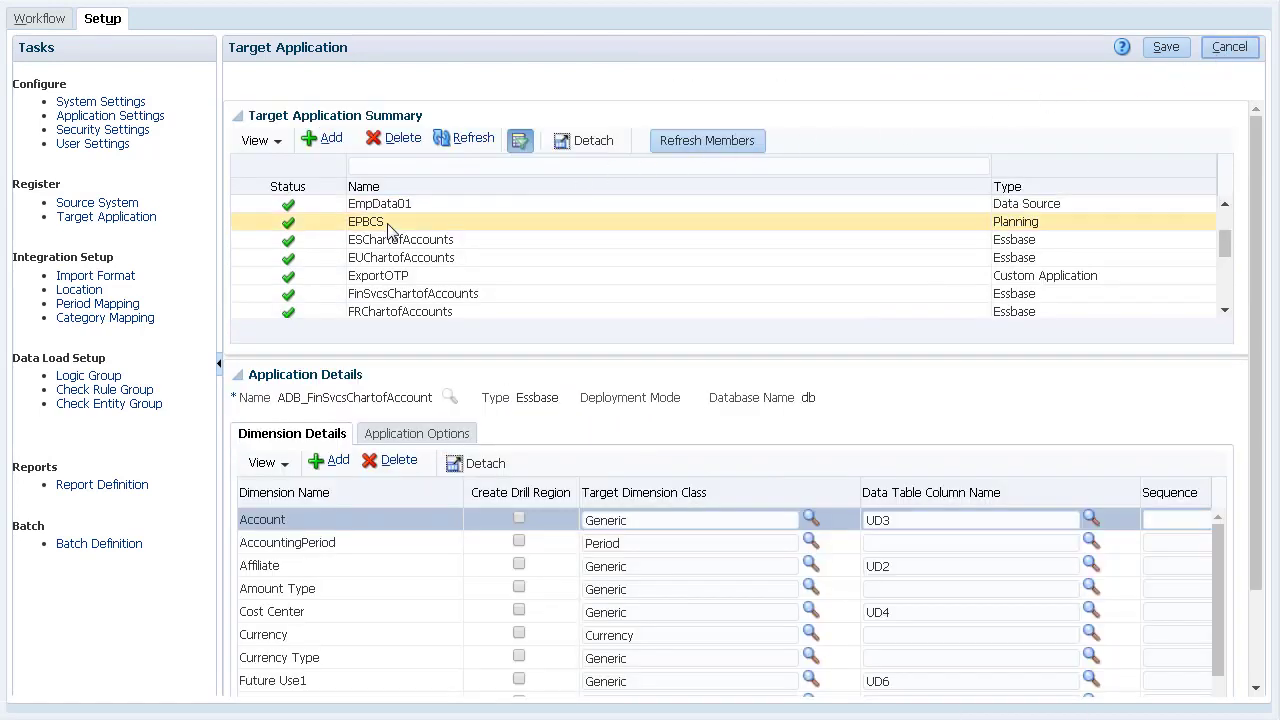
- Add an import format with source EmpData01 and file type Delimited - All Data Type
{"action": "left_click", "coordinate": [118, 279]}
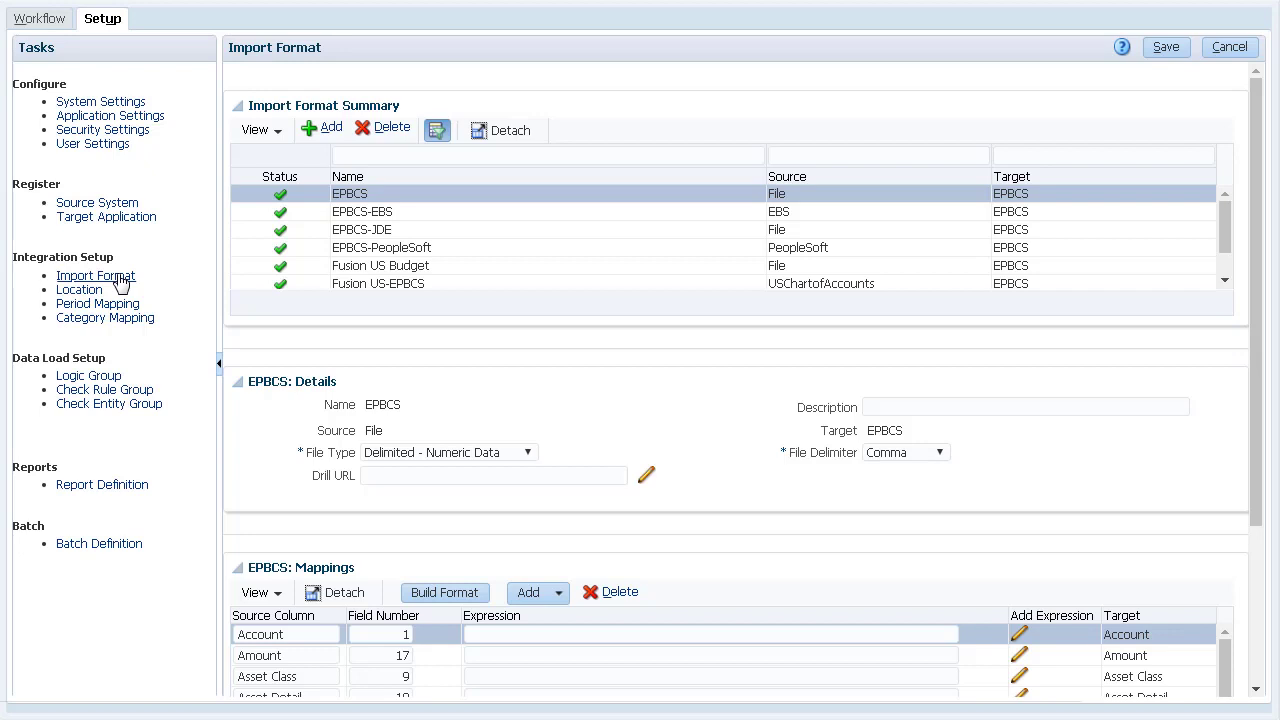
{"action": "left_click", "coordinate": [323, 127]}
{"action": "left_click", "coordinate": [383, 404]}
{"action": "type", "text": "etail1"}
{"action": "left_click", "coordinate": [518, 428]}
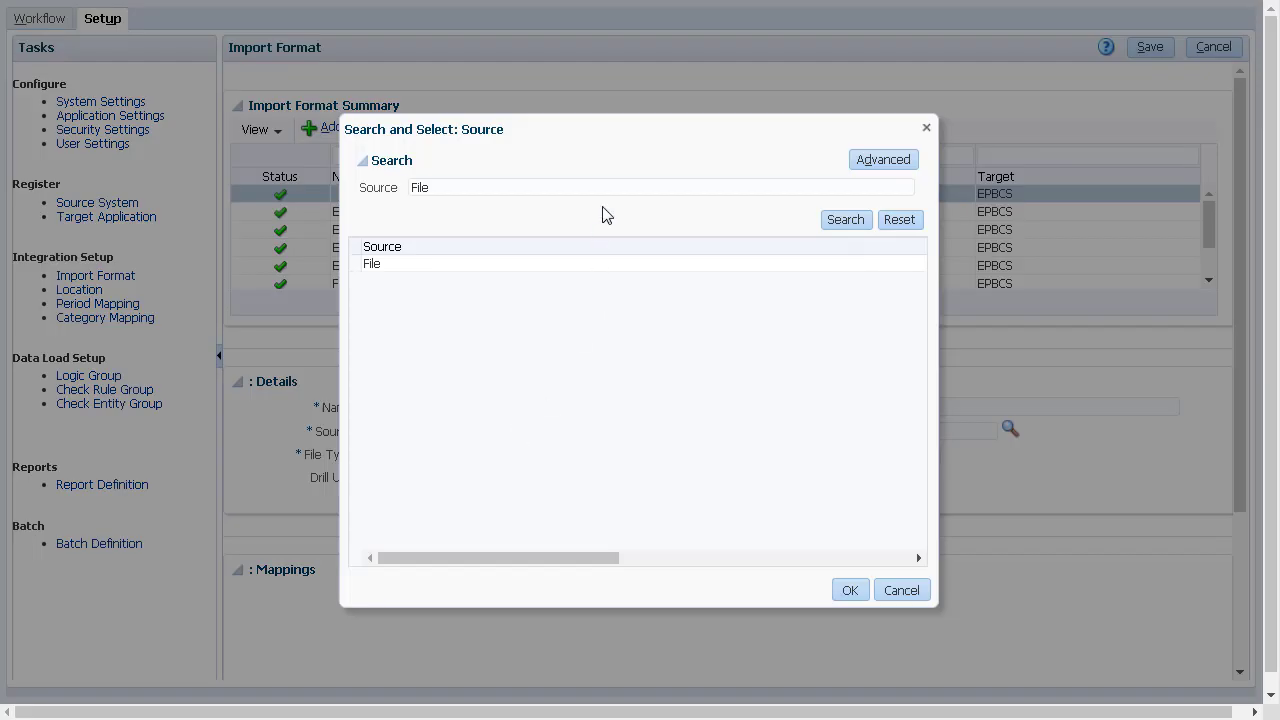
{"action": "left_click", "coordinate": [845, 219]}
{"action": "scroll", "coordinate": [890, 460], "scroll_direction": "down", "scroll_amount": 5}
{"action": "left_click", "coordinate": [873, 538]}
{"action": "left_click", "coordinate": [849, 590]}
{"action": "left_click", "coordinate": [530, 455]}
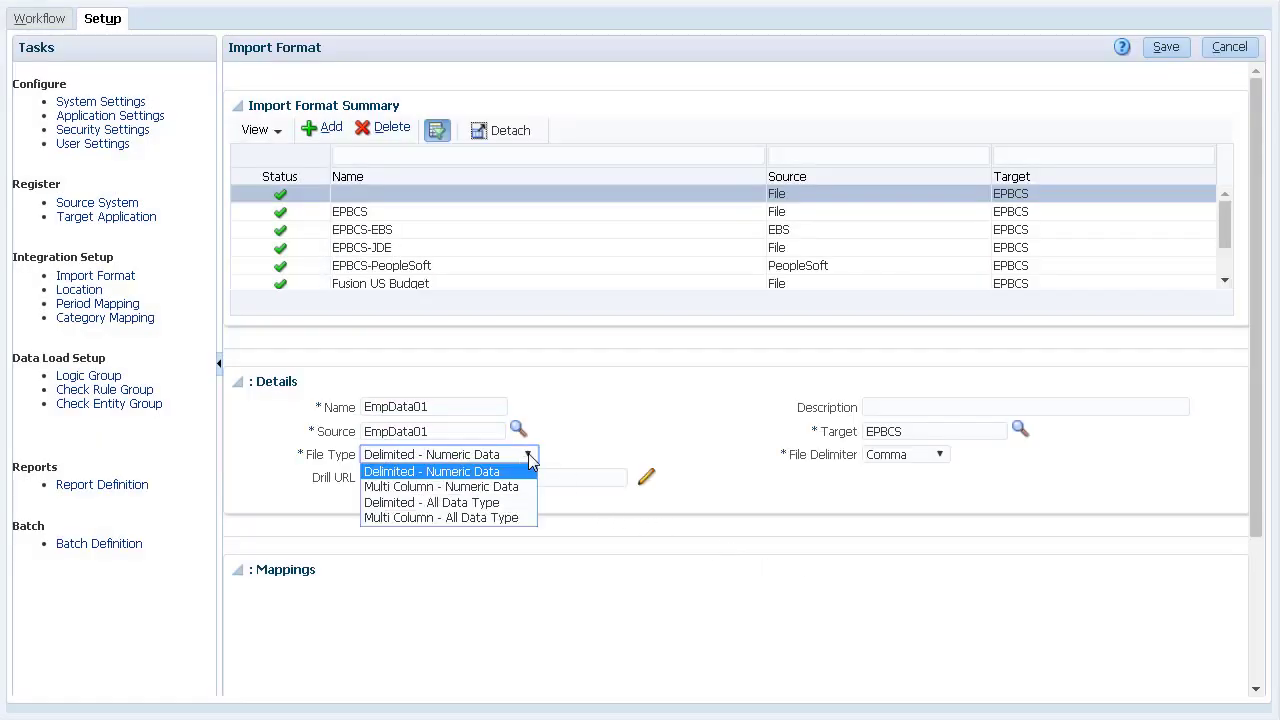
{"action": "left_click", "coordinate": [478, 508]}
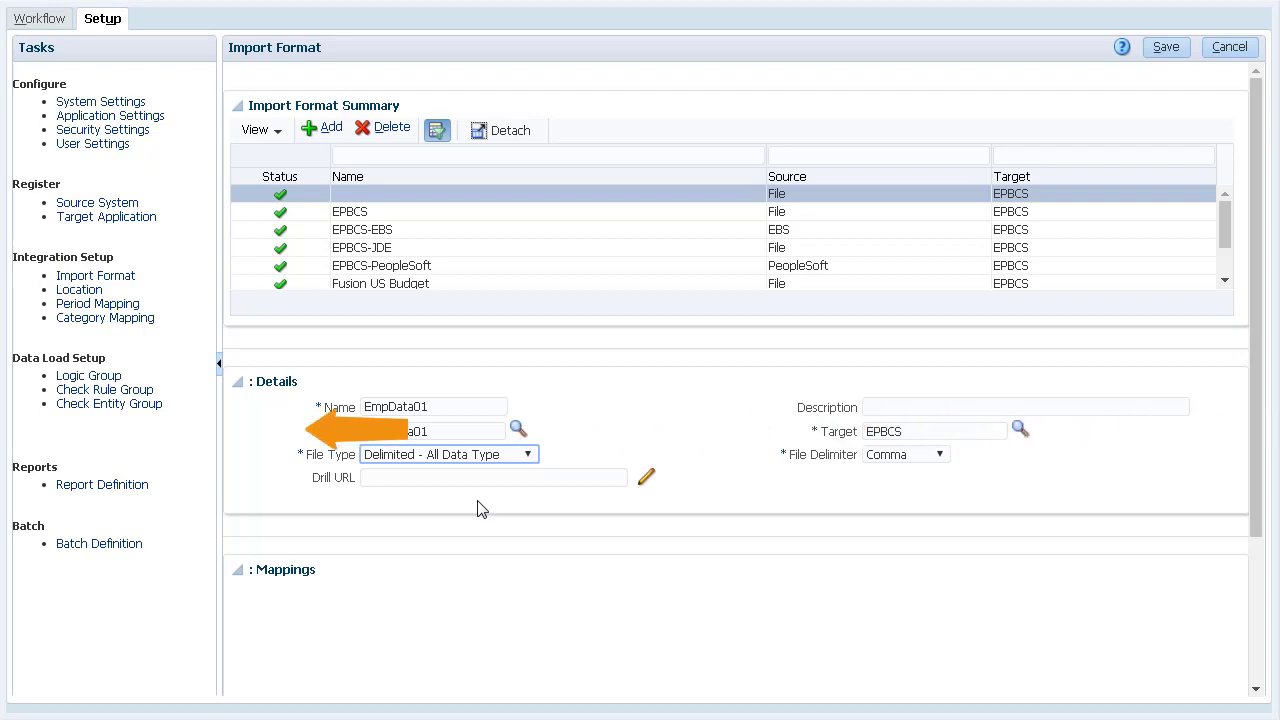
- Save the import format and map the Account source column to Account
{"action": "left_click", "coordinate": [1163, 48]}
{"action": "scroll", "coordinate": [1256, 620], "scroll_direction": "down", "scroll_amount": 5}
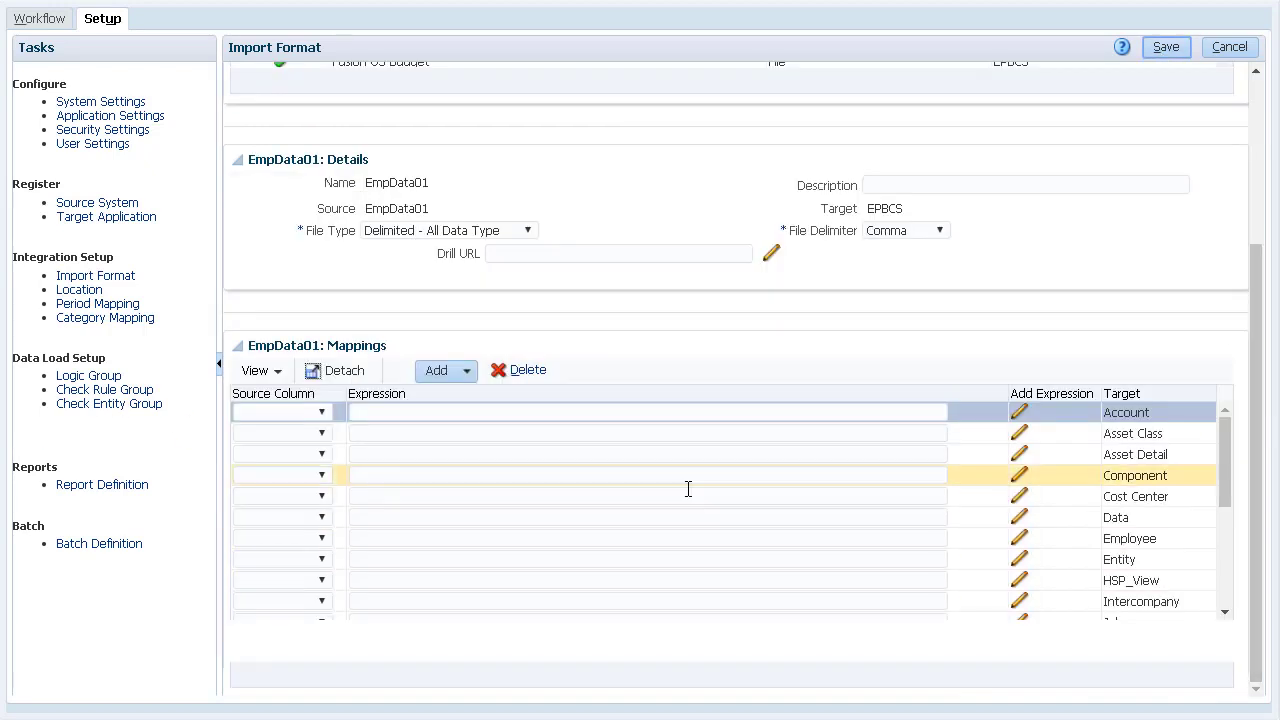
{"action": "left_click", "coordinate": [321, 412]}
{"action": "left_click", "coordinate": [287, 445]}
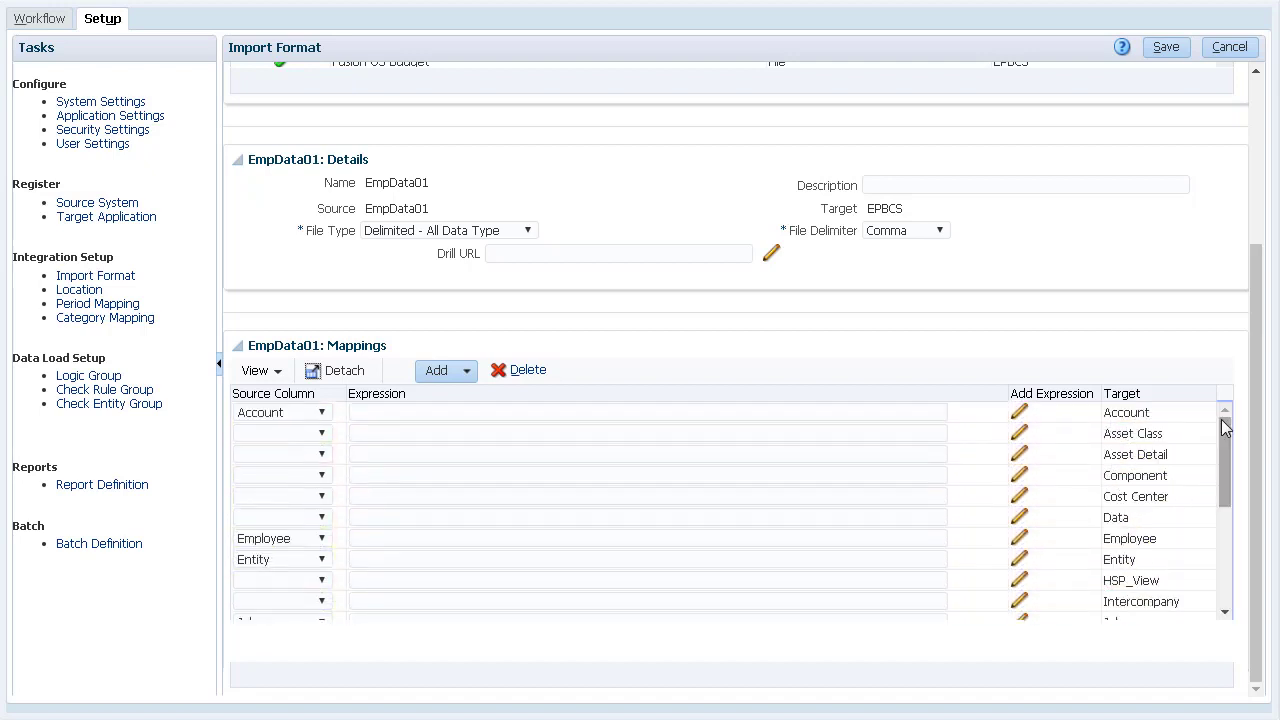
{"action": "left_click", "coordinate": [1165, 50]}
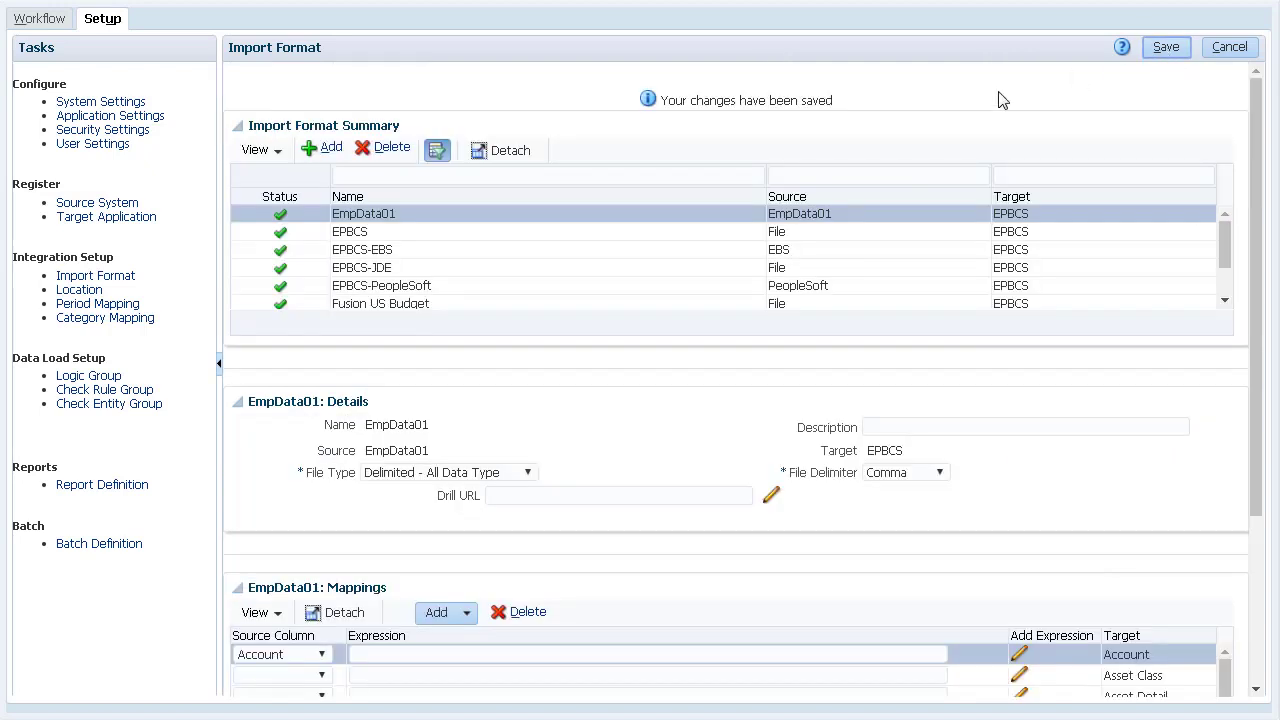
- Add location EmpData01 using the EmpData01 import format
{"action": "left_click", "coordinate": [79, 290]}
{"action": "left_click", "coordinate": [330, 148]}
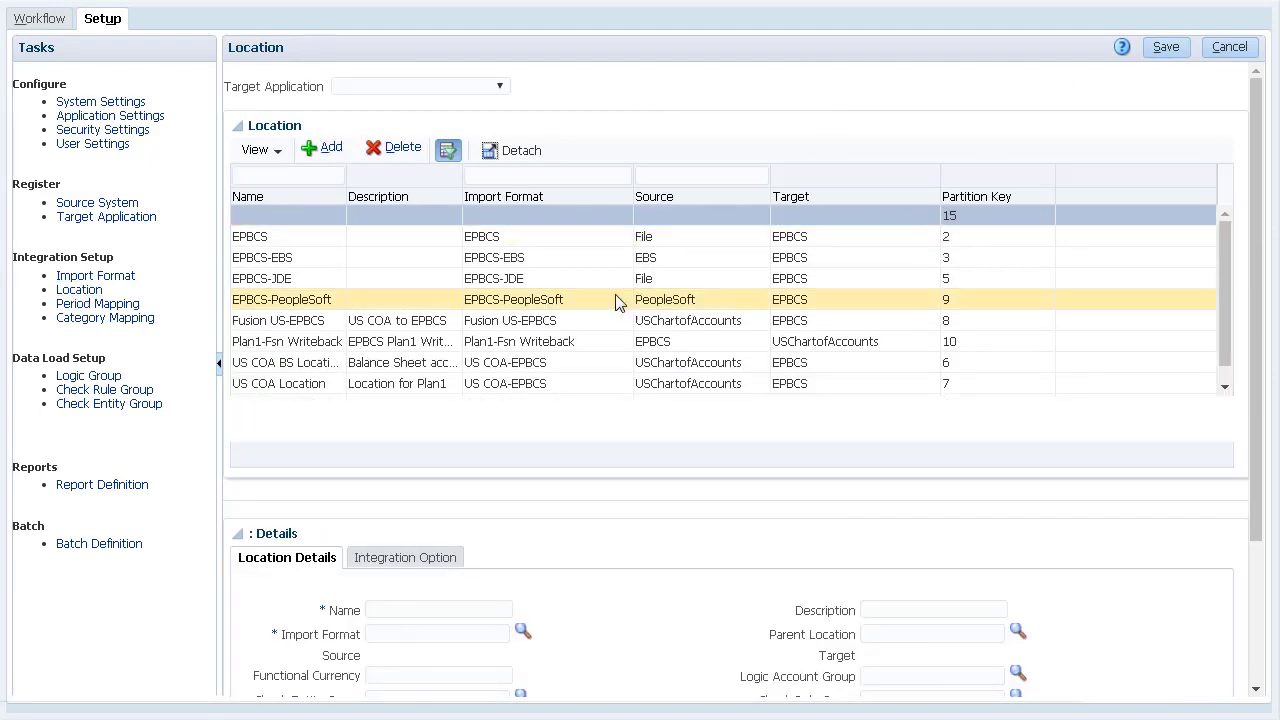
{"action": "scroll", "coordinate": [1249, 628], "scroll_direction": "down", "scroll_amount": 3}
{"action": "left_click", "coordinate": [461, 420]}
{"action": "type", "text": "EmpData01"}
{"action": "left_click", "coordinate": [522, 438]}
{"action": "left_click", "coordinate": [540, 331]}
{"action": "left_click", "coordinate": [730, 590]}
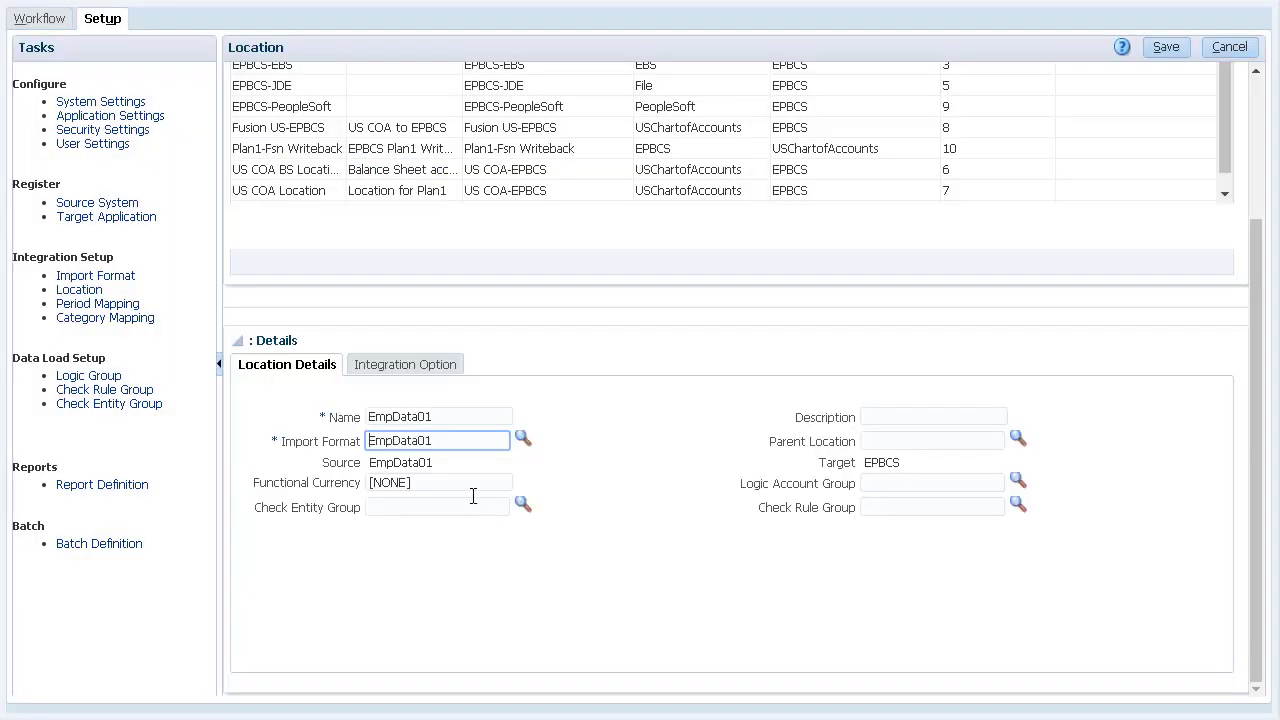
- Set functional currency USD, save the location, and review period and category mappings
{"action": "left_click", "coordinate": [440, 482]}
{"action": "type", "text": "USD"}
{"action": "left_click", "coordinate": [1166, 47]}
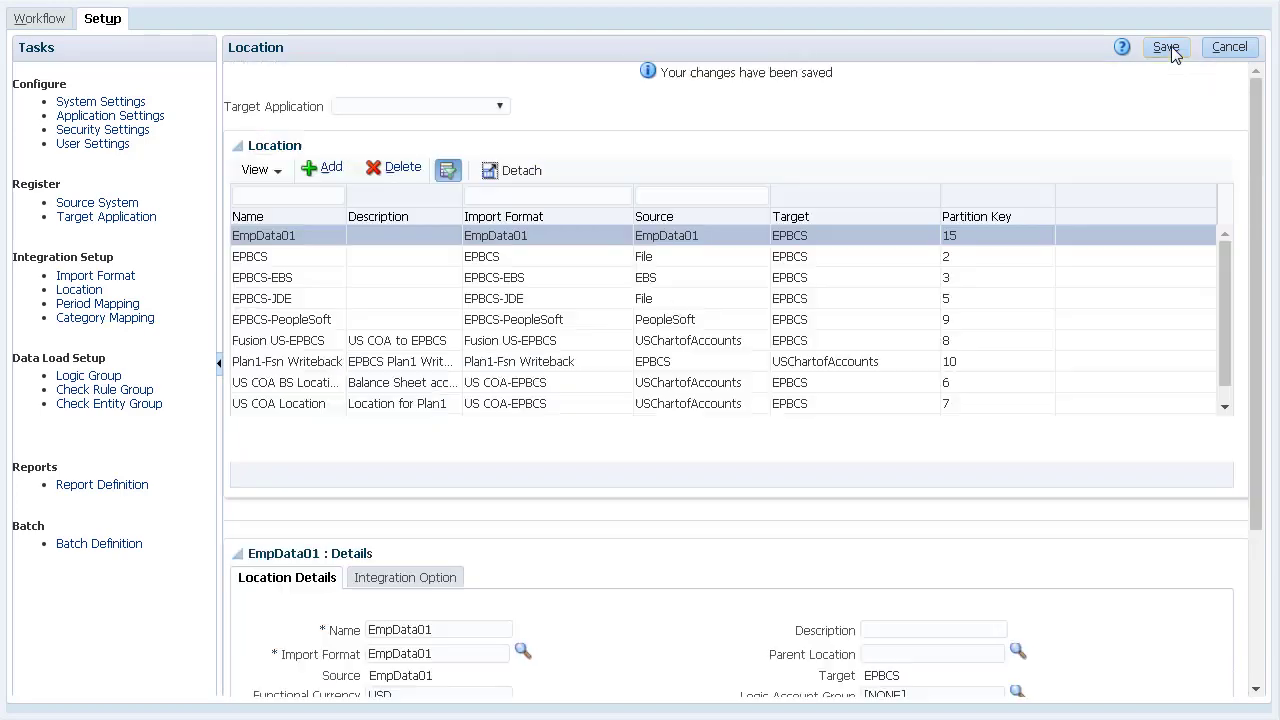
{"action": "left_click", "coordinate": [114, 304]}
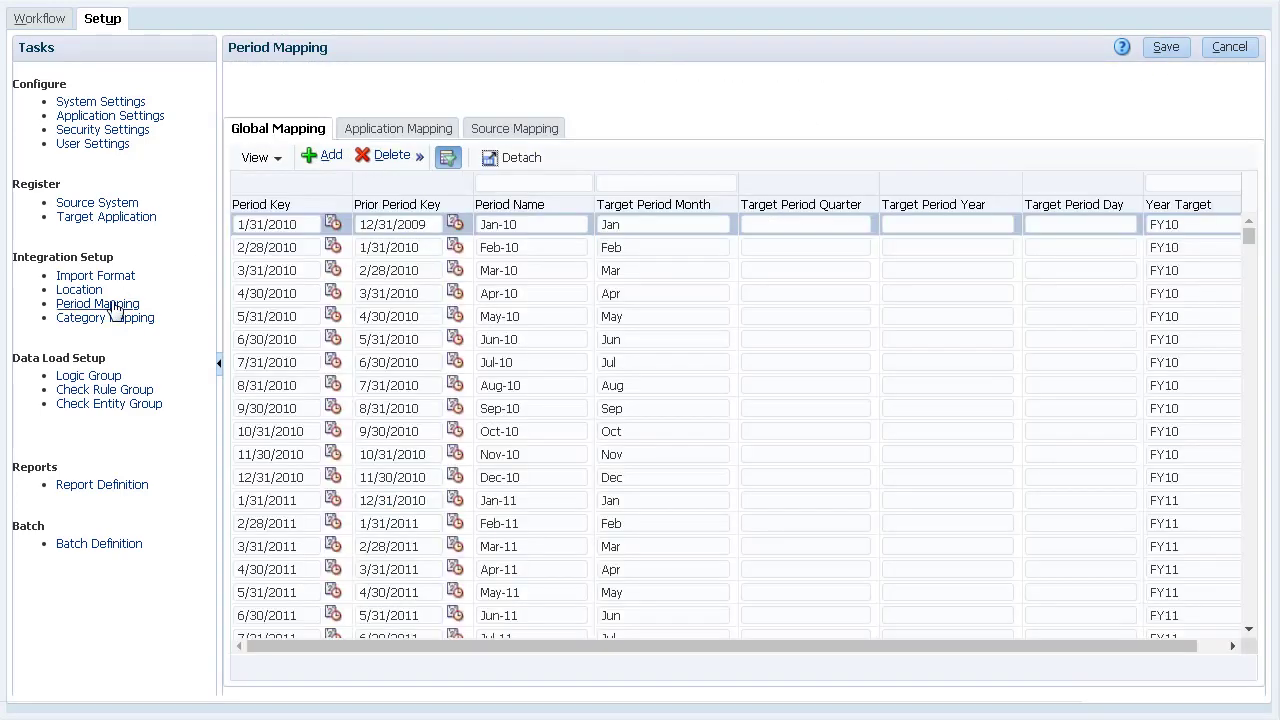
{"action": "left_click", "coordinate": [114, 320]}
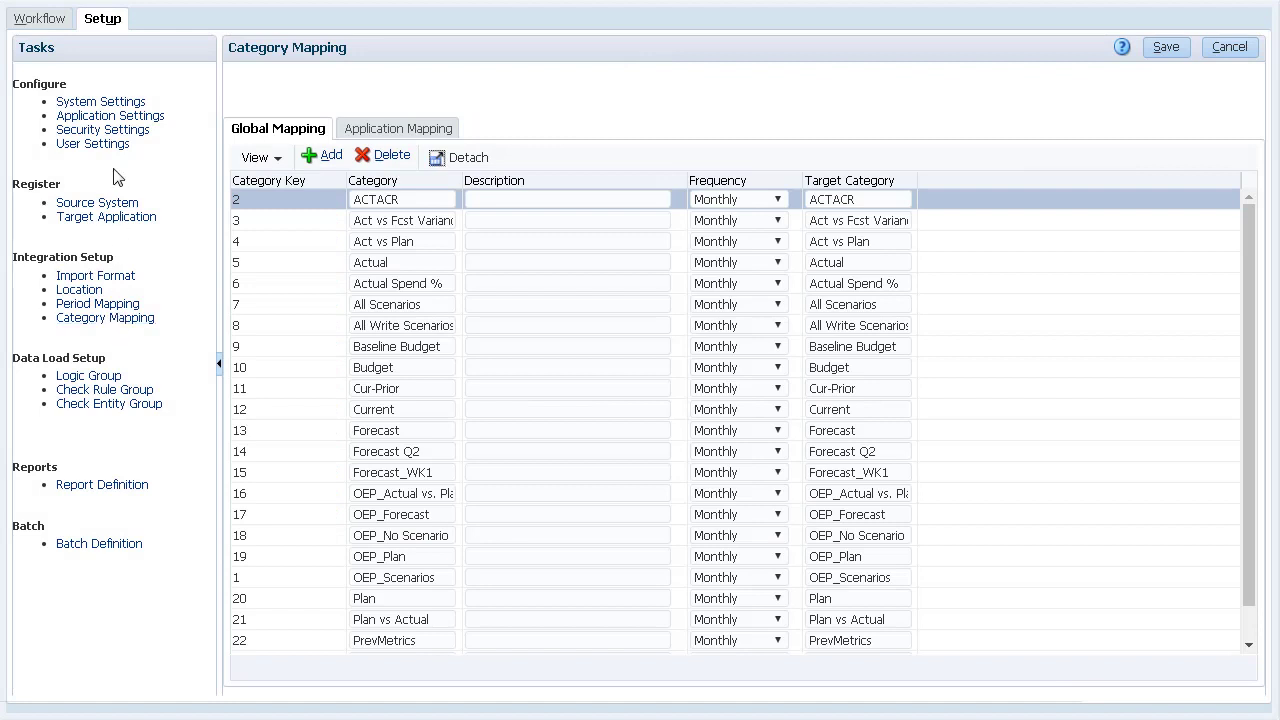
- Set the Data Load Mapping POV location to EmpData01 as the default
{"action": "left_click", "coordinate": [58, 24]}
{"action": "left_click", "coordinate": [118, 131]}
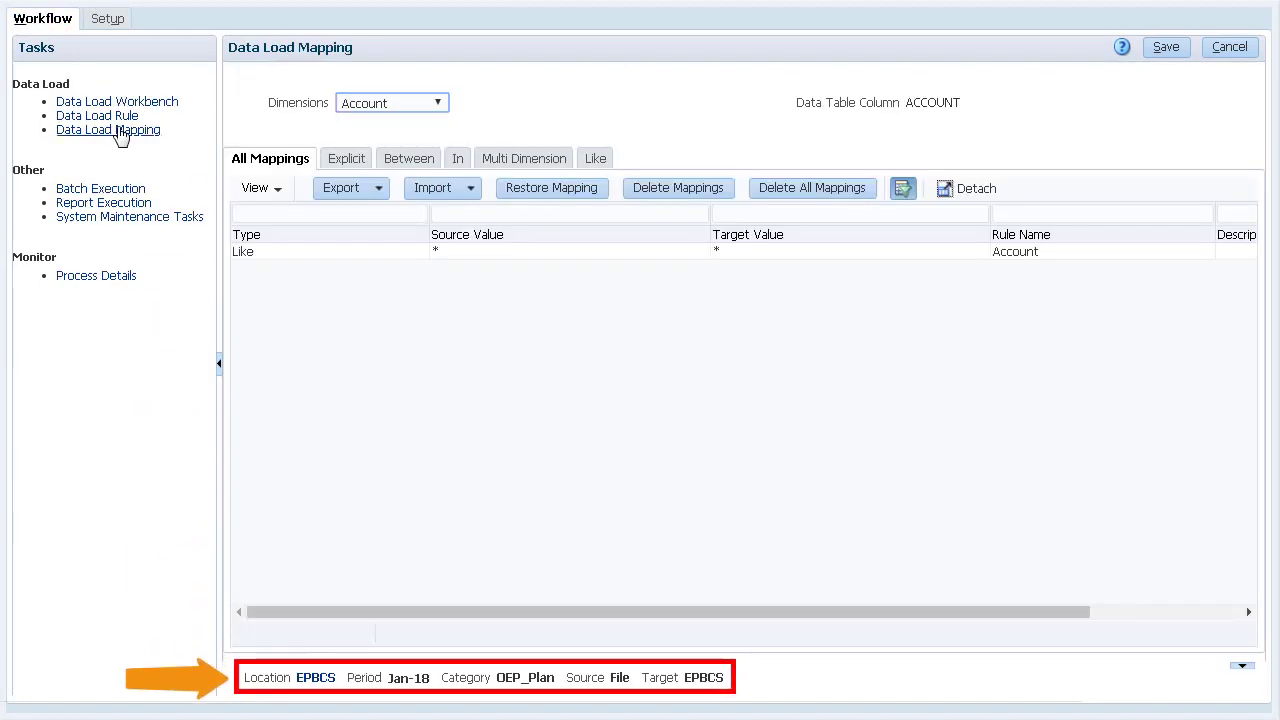
{"action": "left_click", "coordinate": [318, 679]}
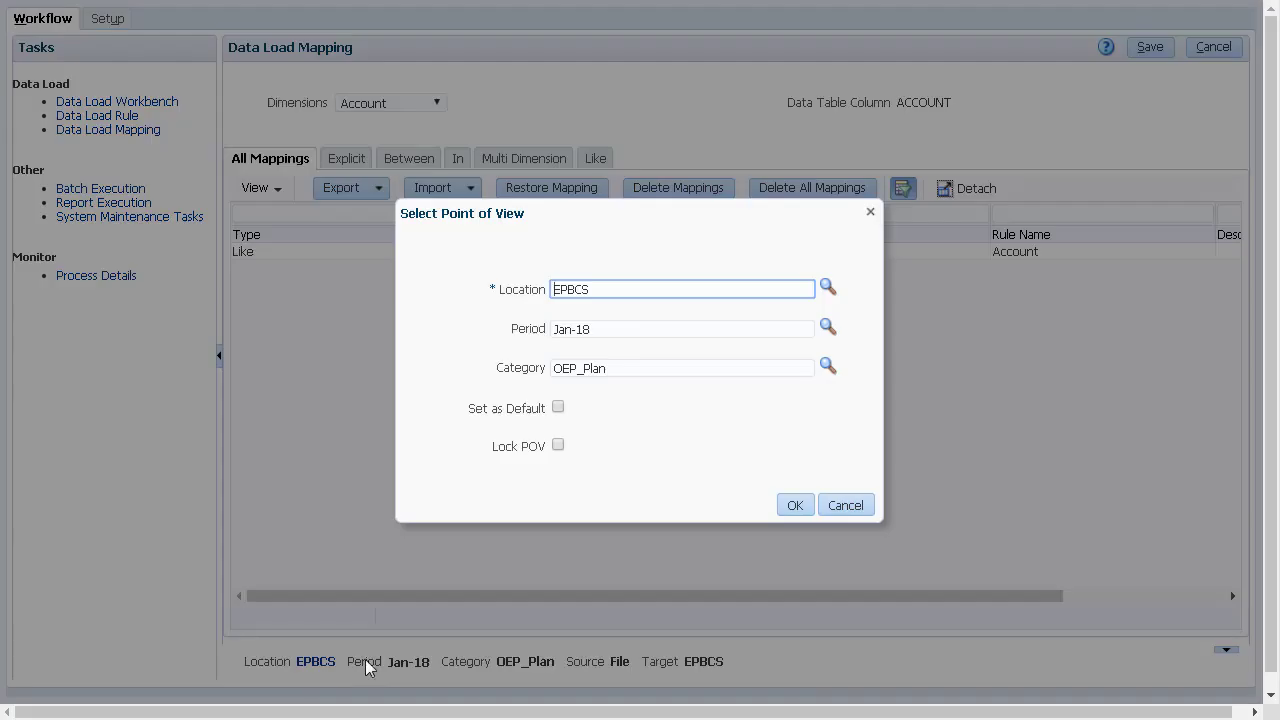
{"action": "left_click", "coordinate": [828, 287]}
{"action": "left_click", "coordinate": [776, 222]}
{"action": "left_click", "coordinate": [724, 220]}
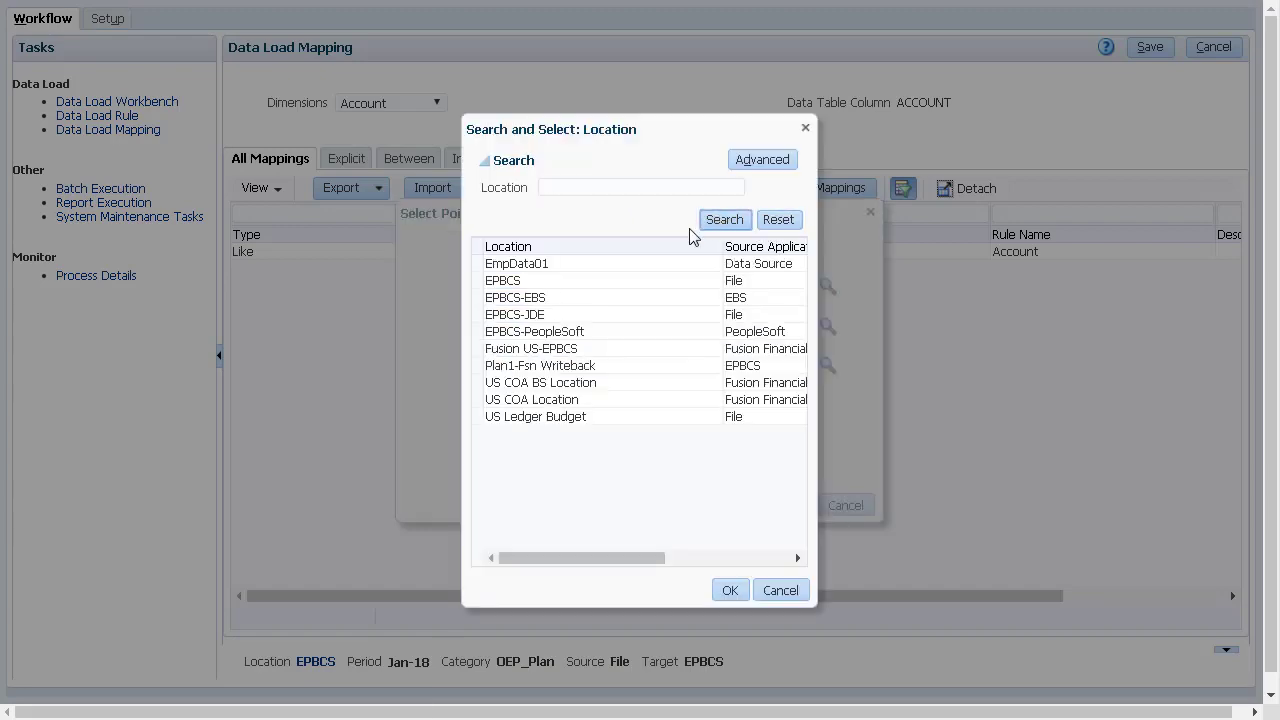
{"action": "left_click", "coordinate": [730, 590]}
{"action": "left_click", "coordinate": [557, 409]}
{"action": "left_click", "coordinate": [792, 503]}
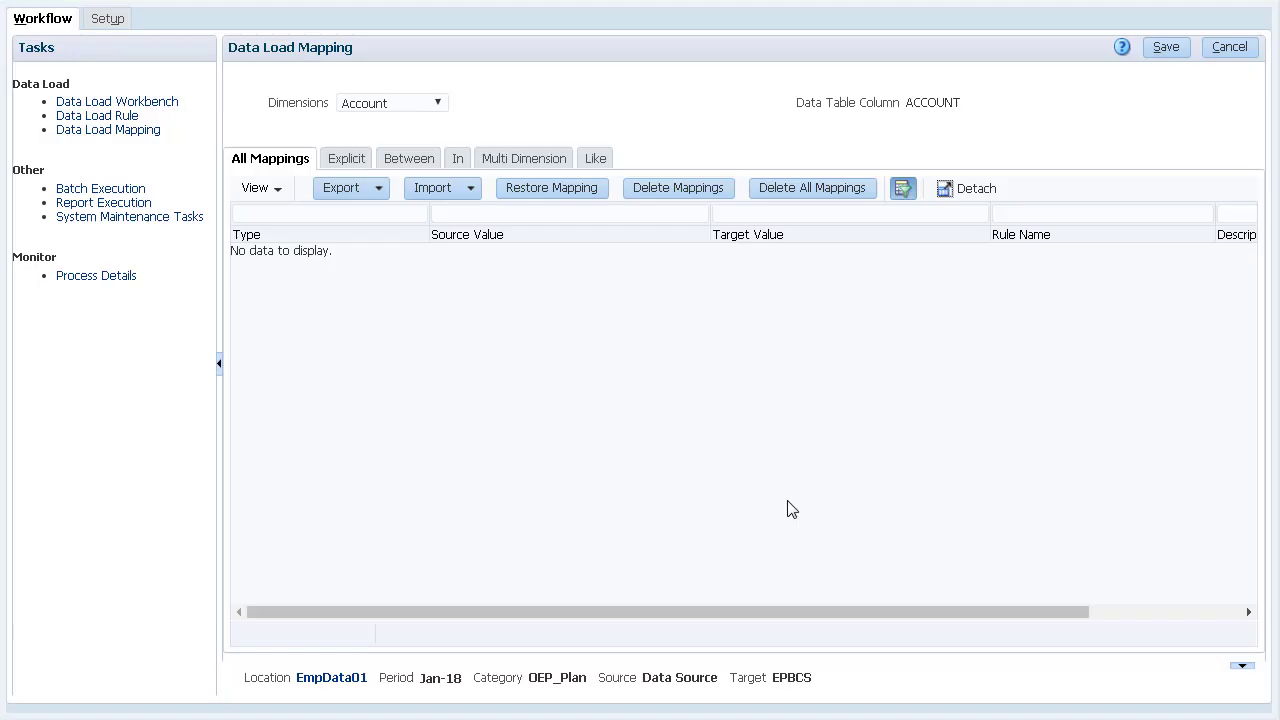
- Add and save an Account Like mapping from * to * named Account
{"action": "left_click", "coordinate": [598, 160]}
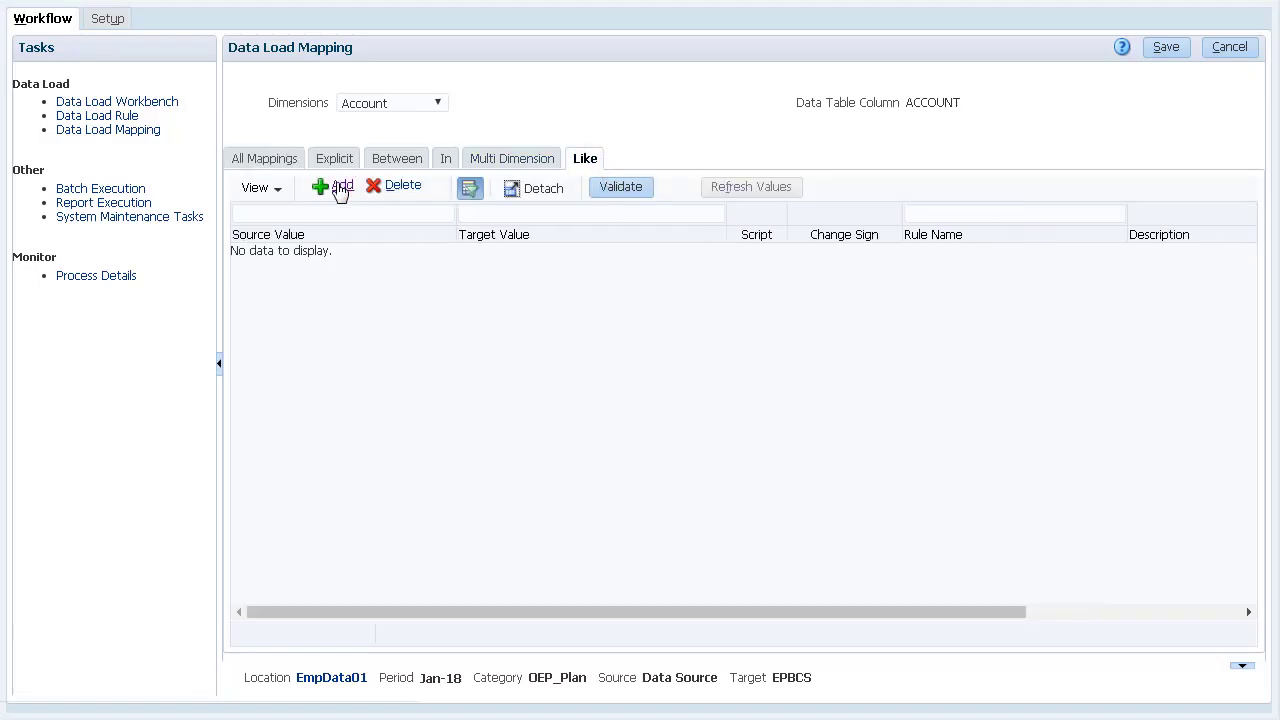
{"action": "left_click", "coordinate": [336, 185]}
{"action": "left_click", "coordinate": [313, 251]}
{"action": "type", "text": "*"}
{"action": "left_click", "coordinate": [508, 257]}
{"action": "type", "text": "*"}
{"action": "left_click", "coordinate": [911, 255]}
{"action": "type", "text": "Accou"}
{"action": "left_click", "coordinate": [1167, 47]}
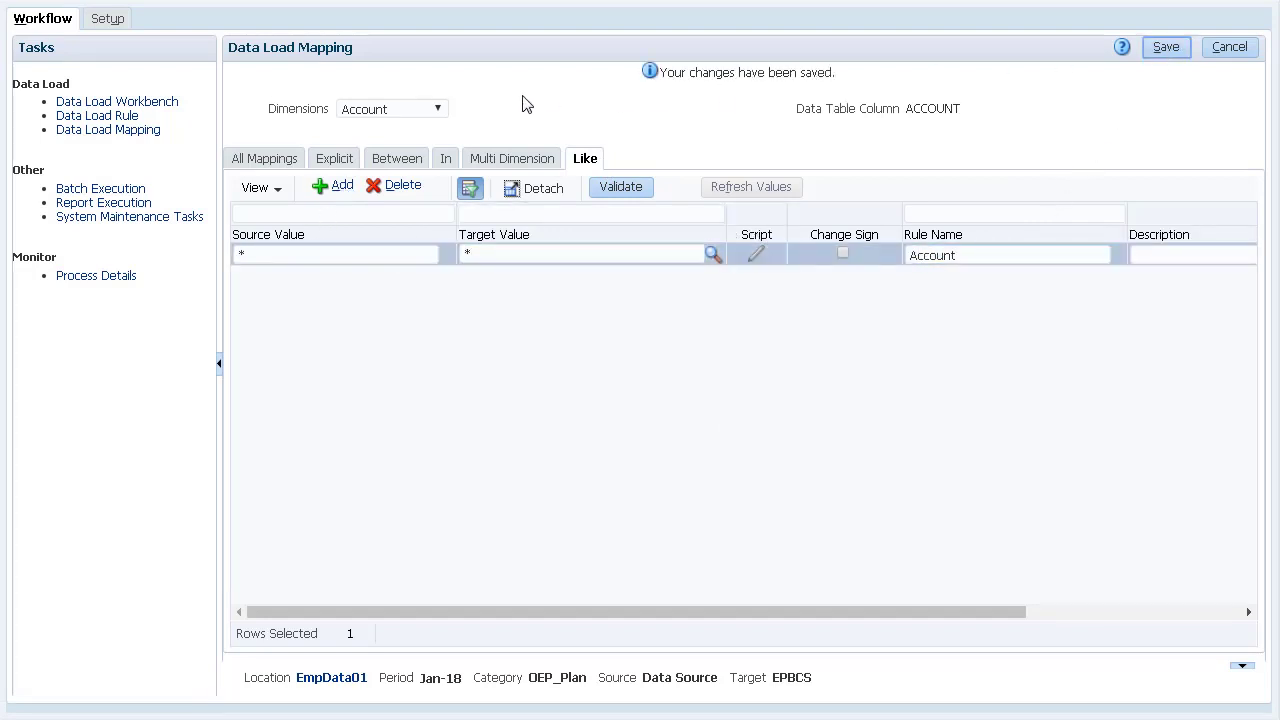
- Check the Employee, Entity, Property and Version dimension mappings
{"action": "left_click", "coordinate": [437, 109]}
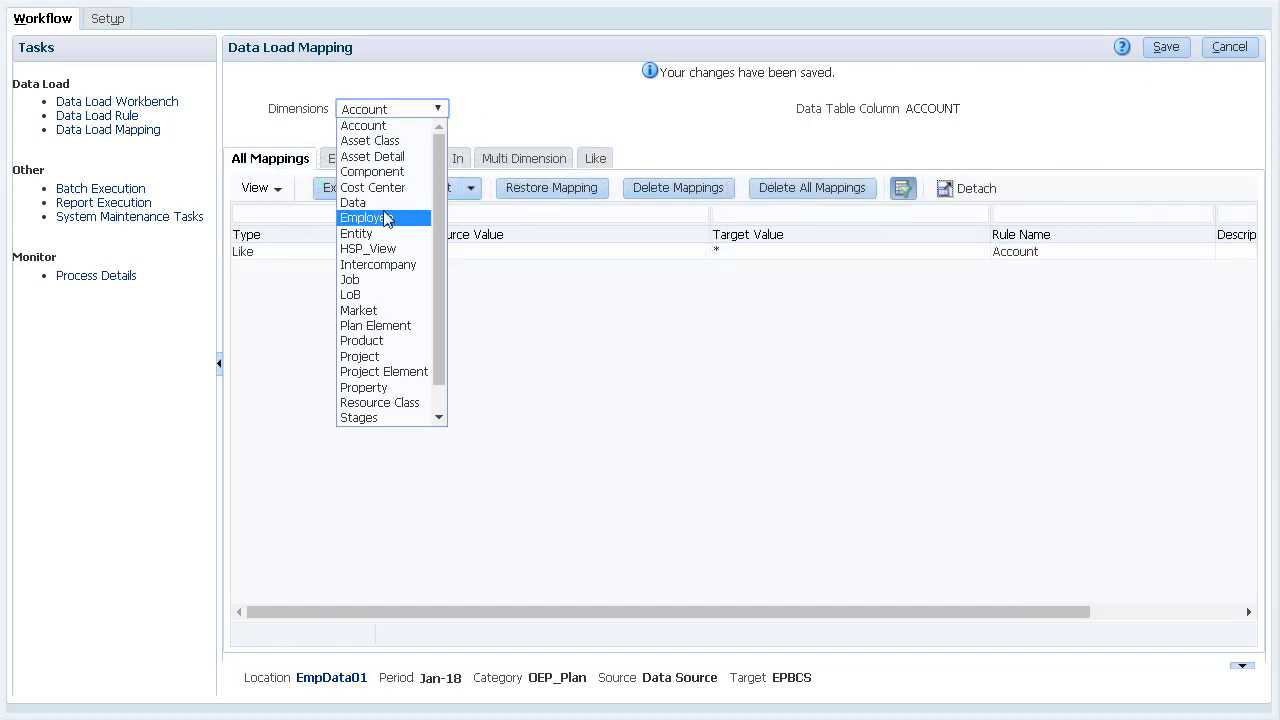
{"action": "left_click", "coordinate": [385, 218]}
{"action": "left_click", "coordinate": [434, 106]}
{"action": "left_click", "coordinate": [426, 227]}
{"action": "left_click", "coordinate": [428, 108]}
{"action": "left_click", "coordinate": [390, 381]}
{"action": "left_click", "coordinate": [441, 105]}
{"action": "left_click_drag", "start_coordinate": [438, 134], "coordinate": [438, 160]}
{"action": "left_click", "coordinate": [388, 412]}
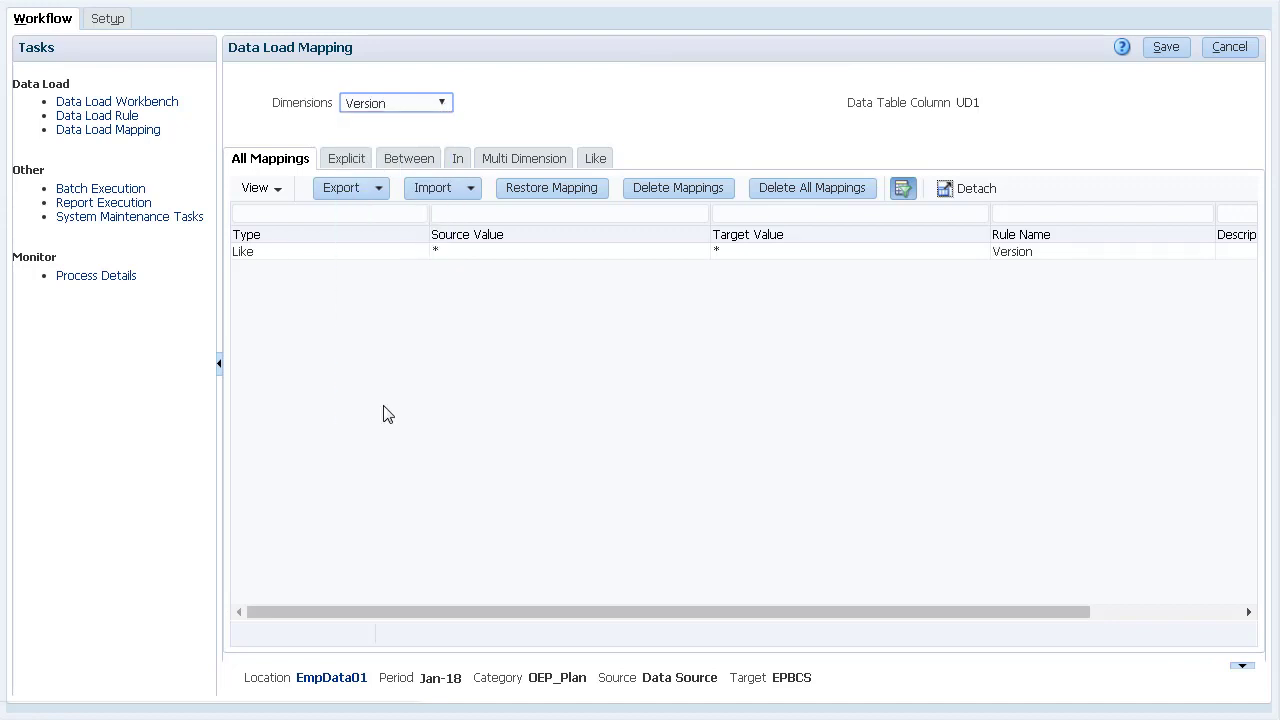
- Add data load rule EmpData01 with target plan type OEP_WFP
{"action": "left_click", "coordinate": [123, 118]}
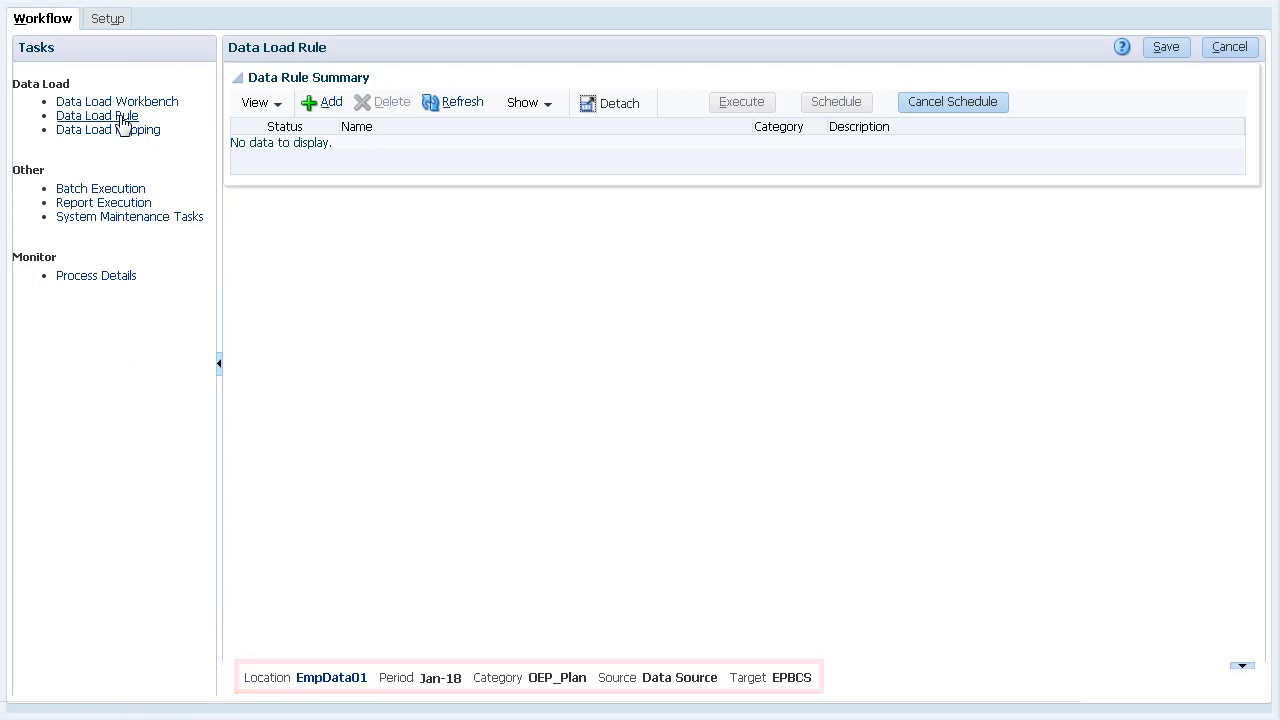
{"action": "left_click", "coordinate": [324, 102]}
{"action": "type", "text": "EmpData01"}
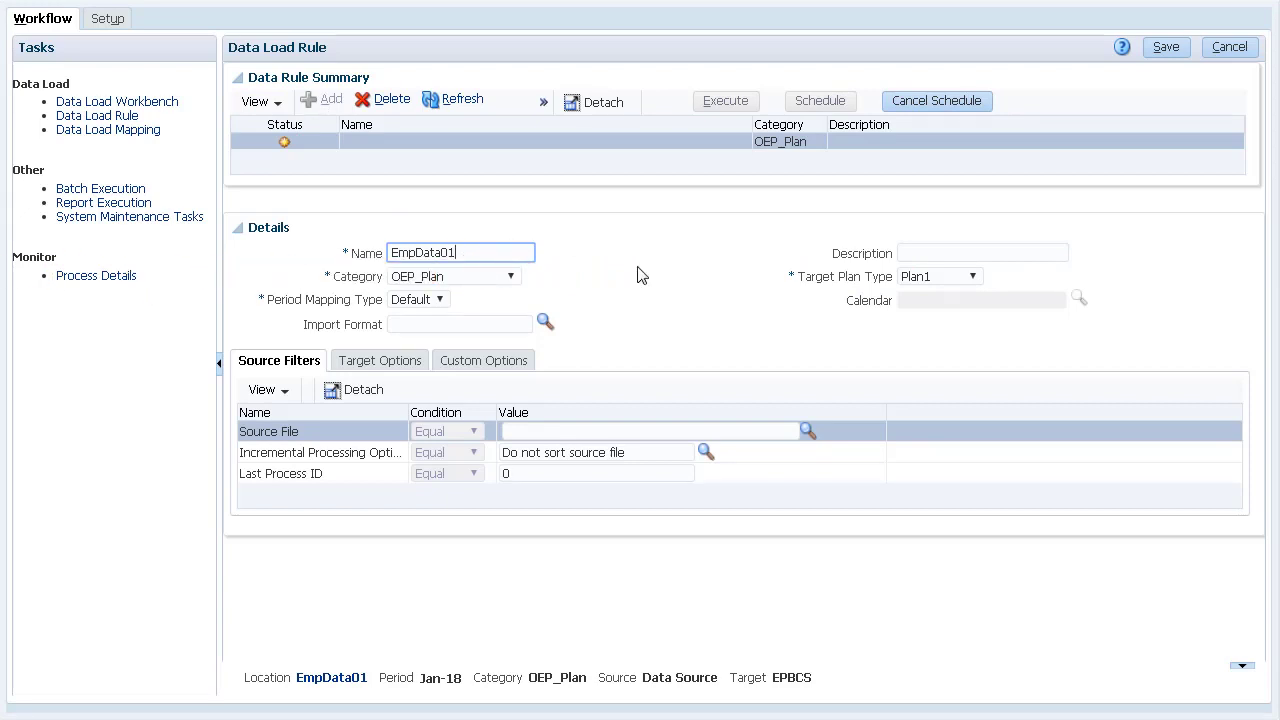
{"action": "left_click", "coordinate": [914, 277]}
{"action": "left_click", "coordinate": [936, 324]}
- Assign the EmpData01 import format to the rule and save it
{"action": "left_click", "coordinate": [545, 322]}
{"action": "left_click", "coordinate": [515, 220]}
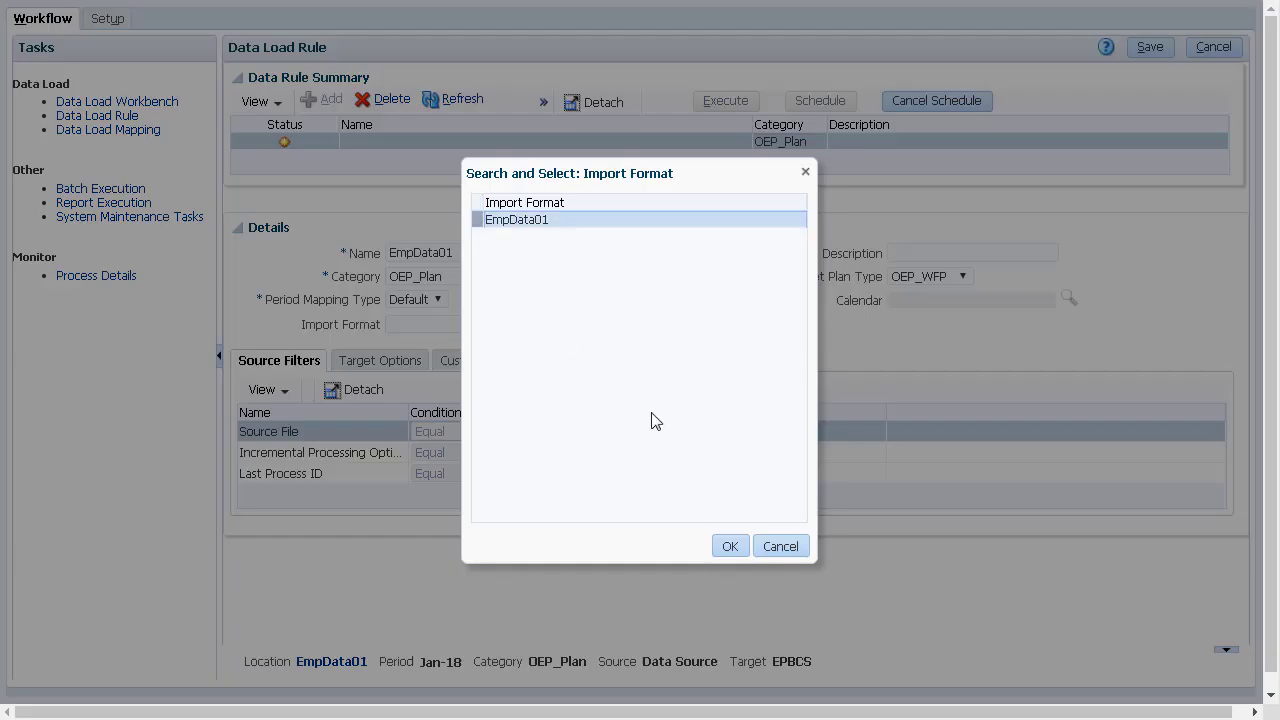
{"action": "left_click", "coordinate": [733, 548]}
{"action": "left_click", "coordinate": [1150, 47]}
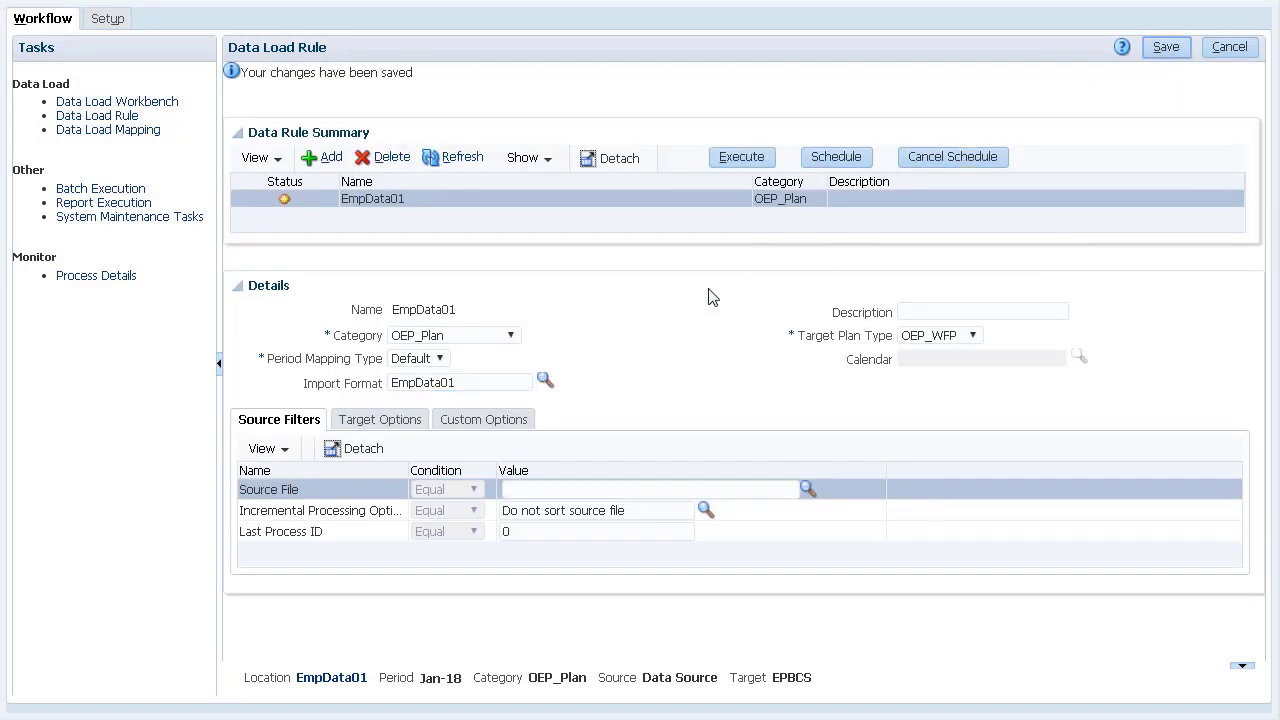
{"action": "left_click", "coordinate": [415, 421]}
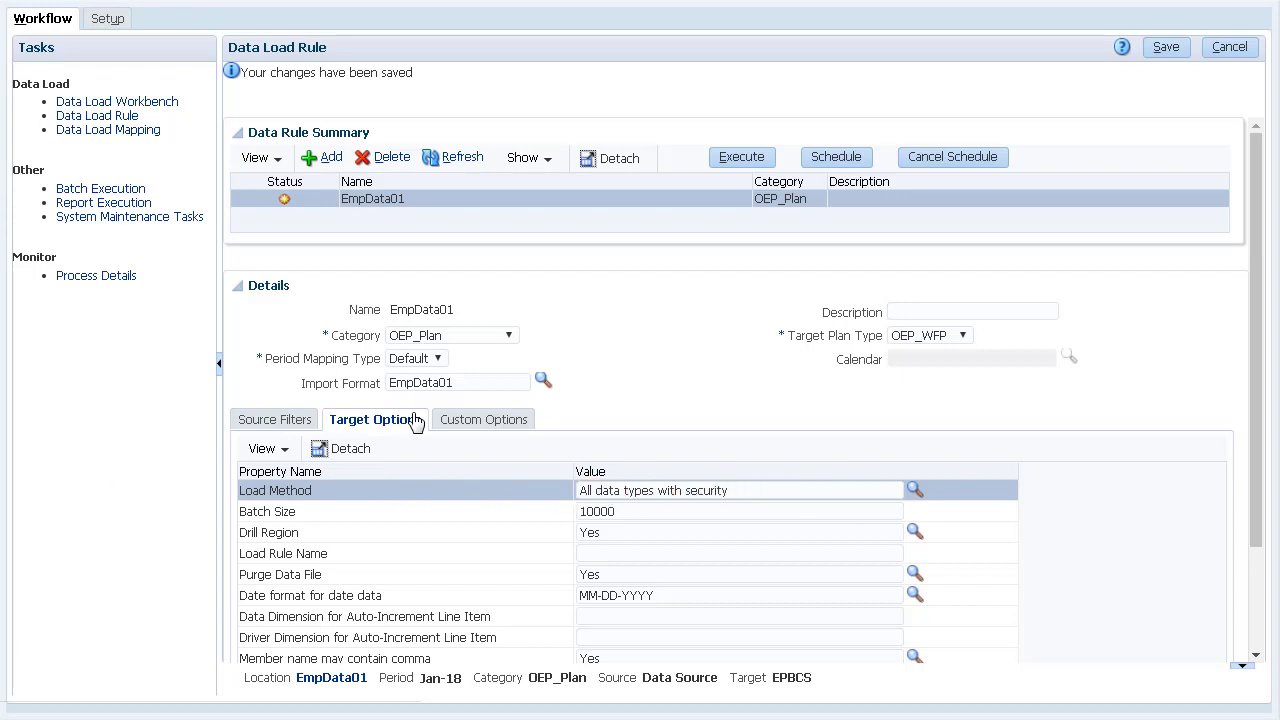
- Set Purge Data File to No in the rule's target options
{"action": "left_click", "coordinate": [914, 574]}
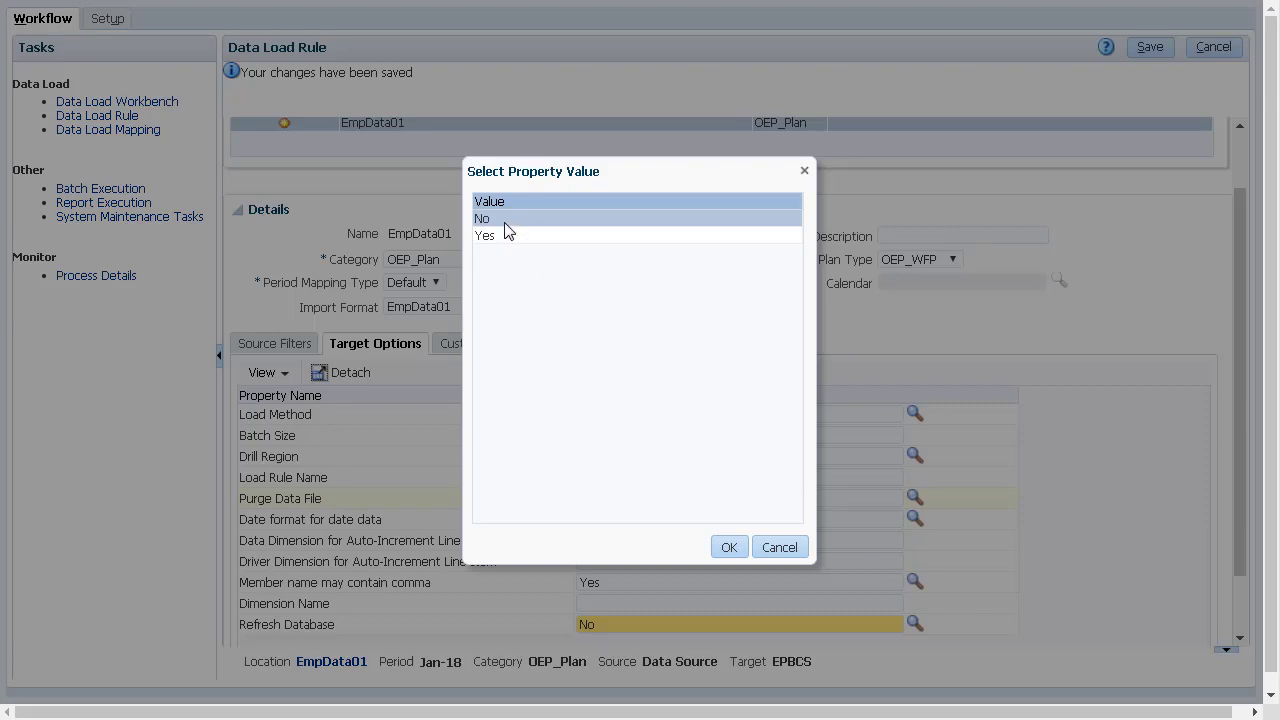
{"action": "left_click", "coordinate": [728, 548]}
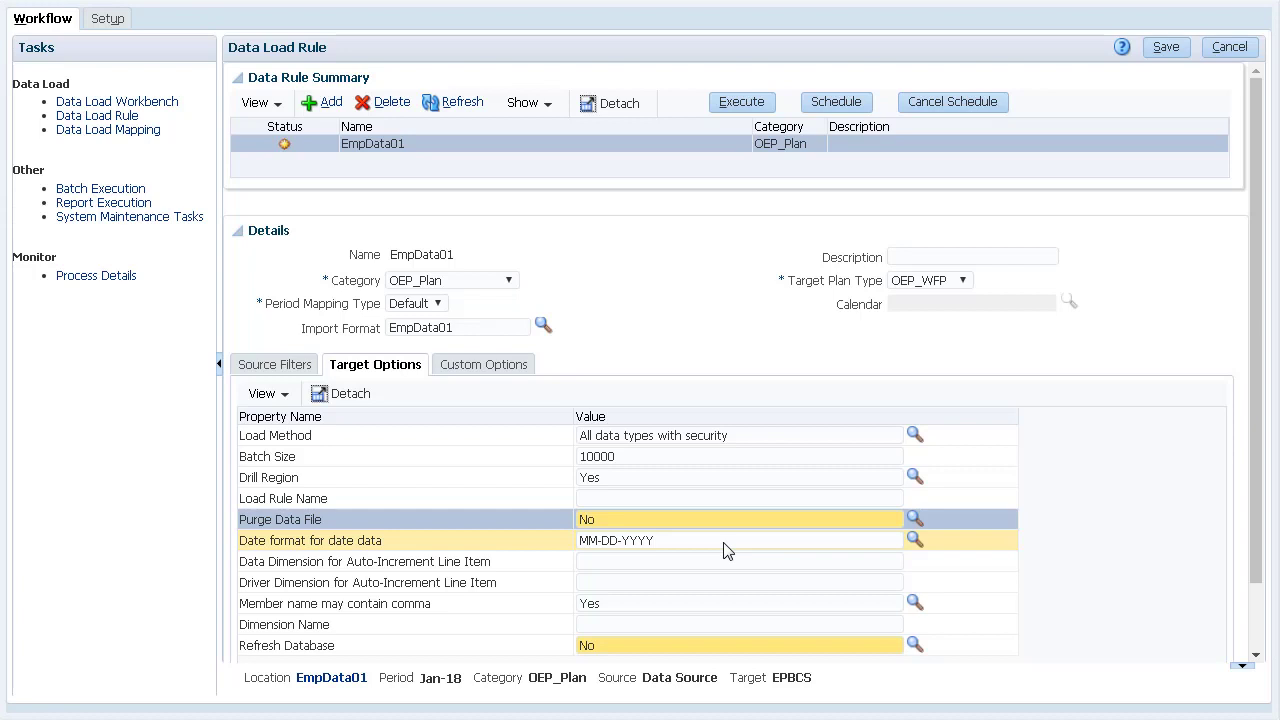
{"action": "left_click", "coordinate": [485, 366]}
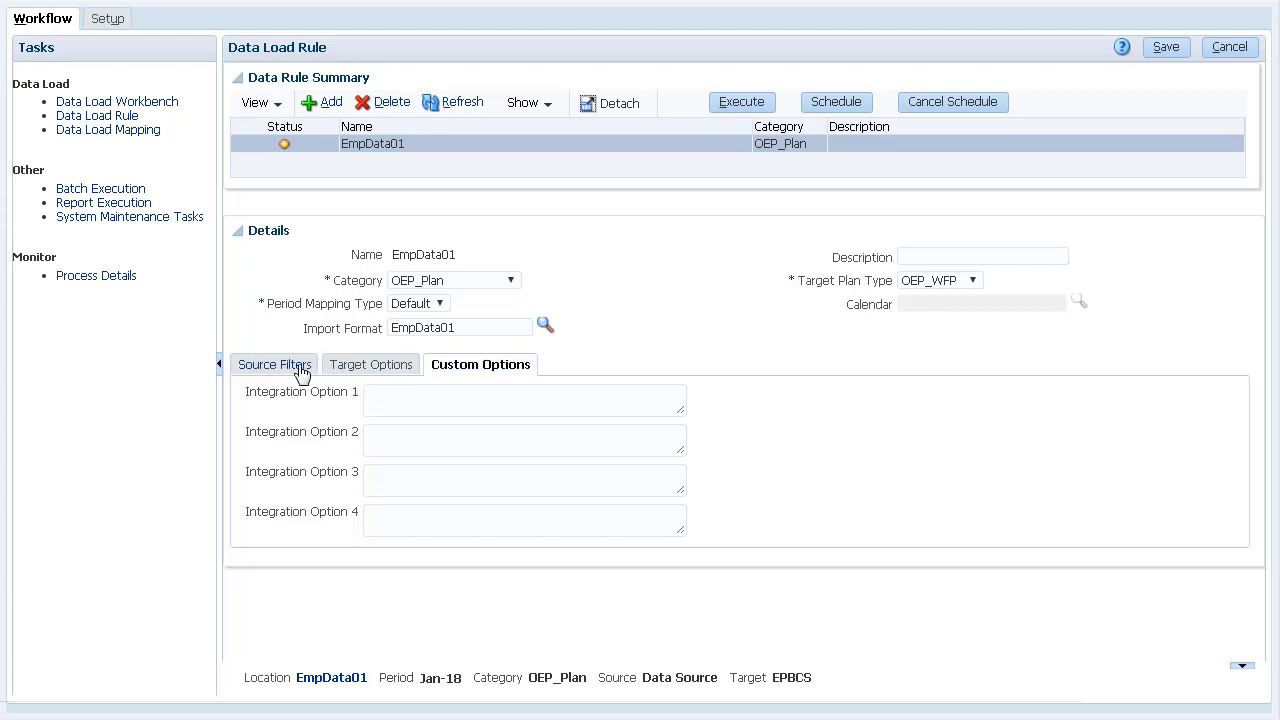
{"action": "left_click", "coordinate": [262, 366]}
- Choose inbox file EmpData01.txt as the rule's source file and save
{"action": "left_click", "coordinate": [806, 433]}
{"action": "left_click", "coordinate": [397, 228]}
{"action": "left_click", "coordinate": [436, 246]}
{"action": "left_click", "coordinate": [628, 243]}
{"action": "left_click", "coordinate": [808, 570]}
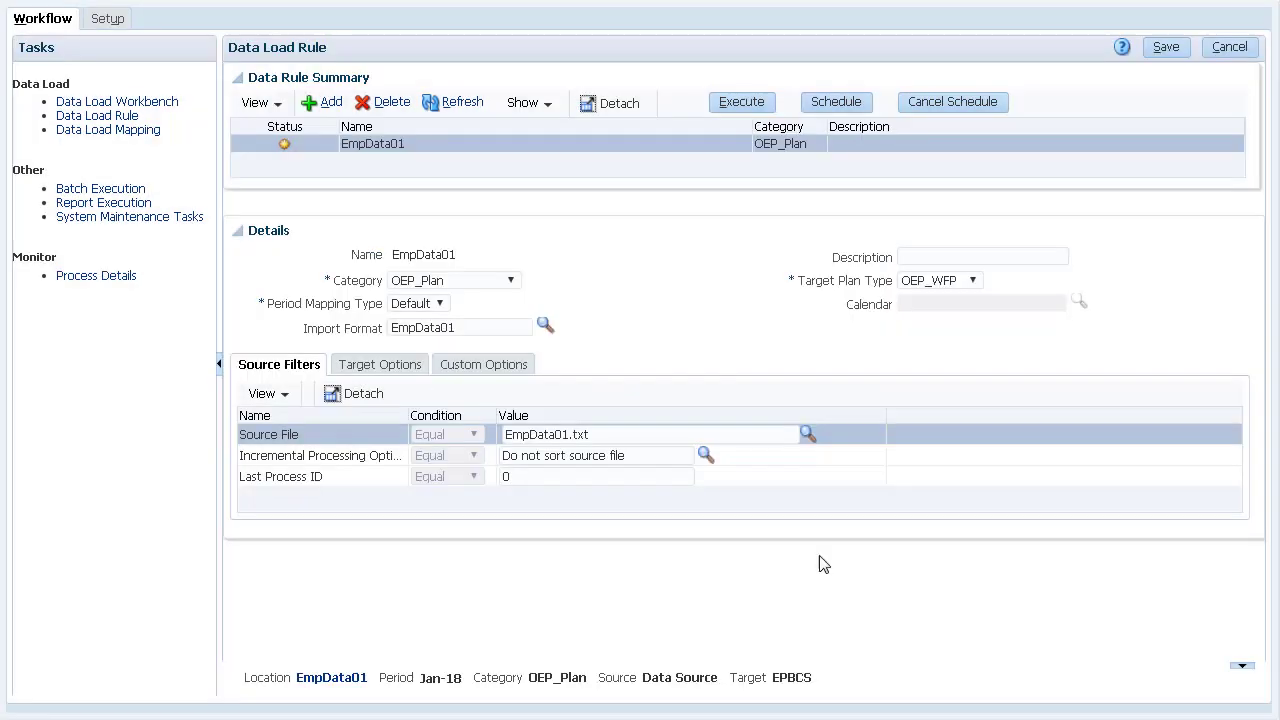
{"action": "left_click", "coordinate": [1163, 48]}
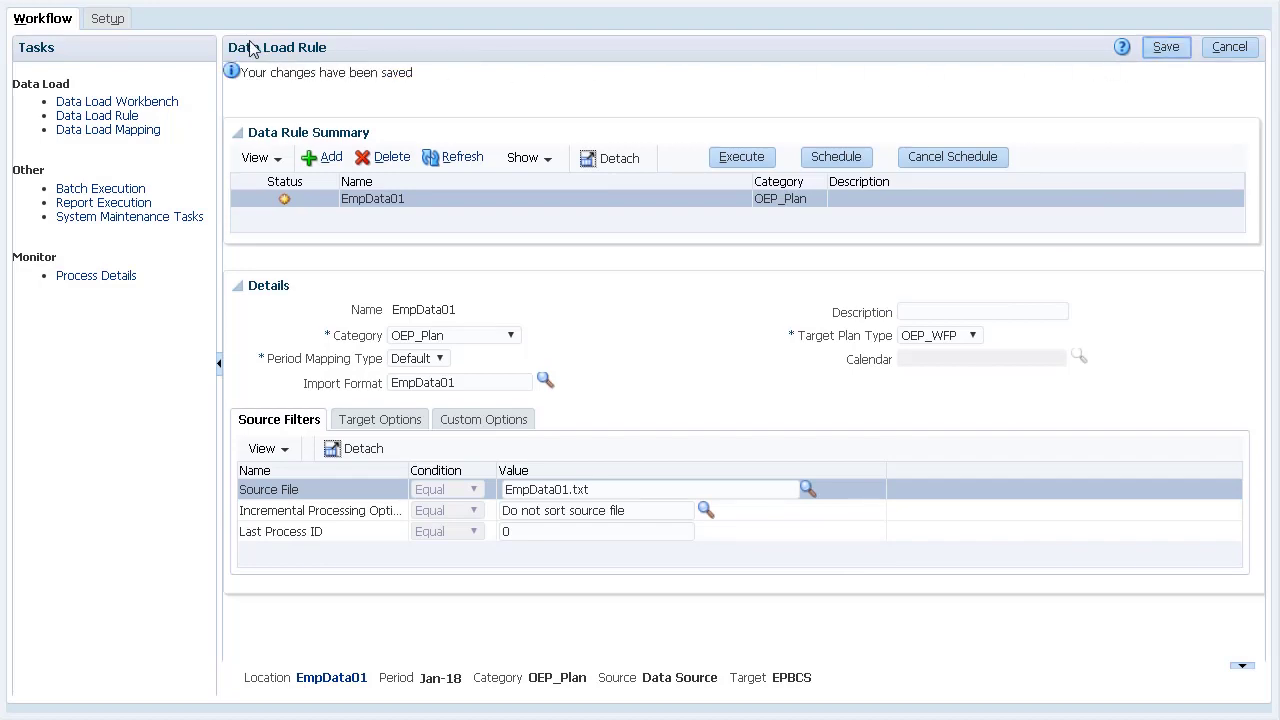
- Add an EPBCS business rule named OWP_Incremental Process Data with Synchronize Definition
{"action": "left_click", "coordinate": [110, 19]}
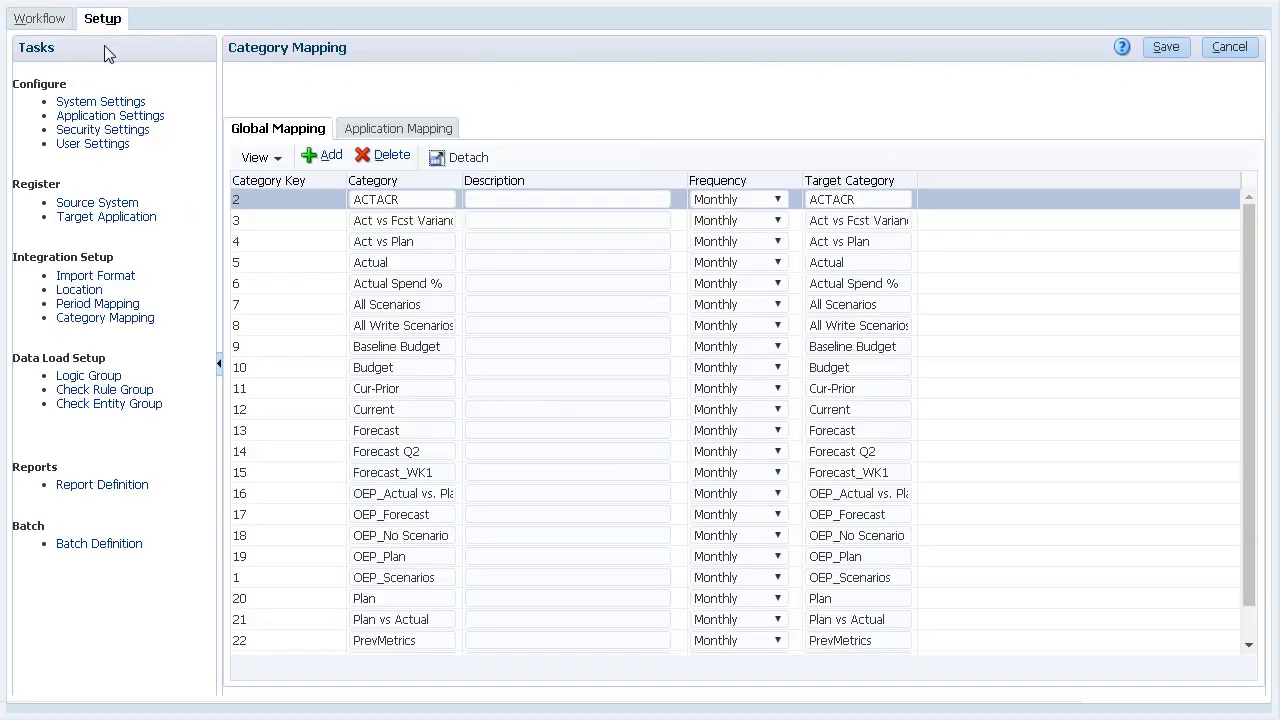
{"action": "left_click", "coordinate": [80, 216]}
{"action": "left_click", "coordinate": [355, 310]}
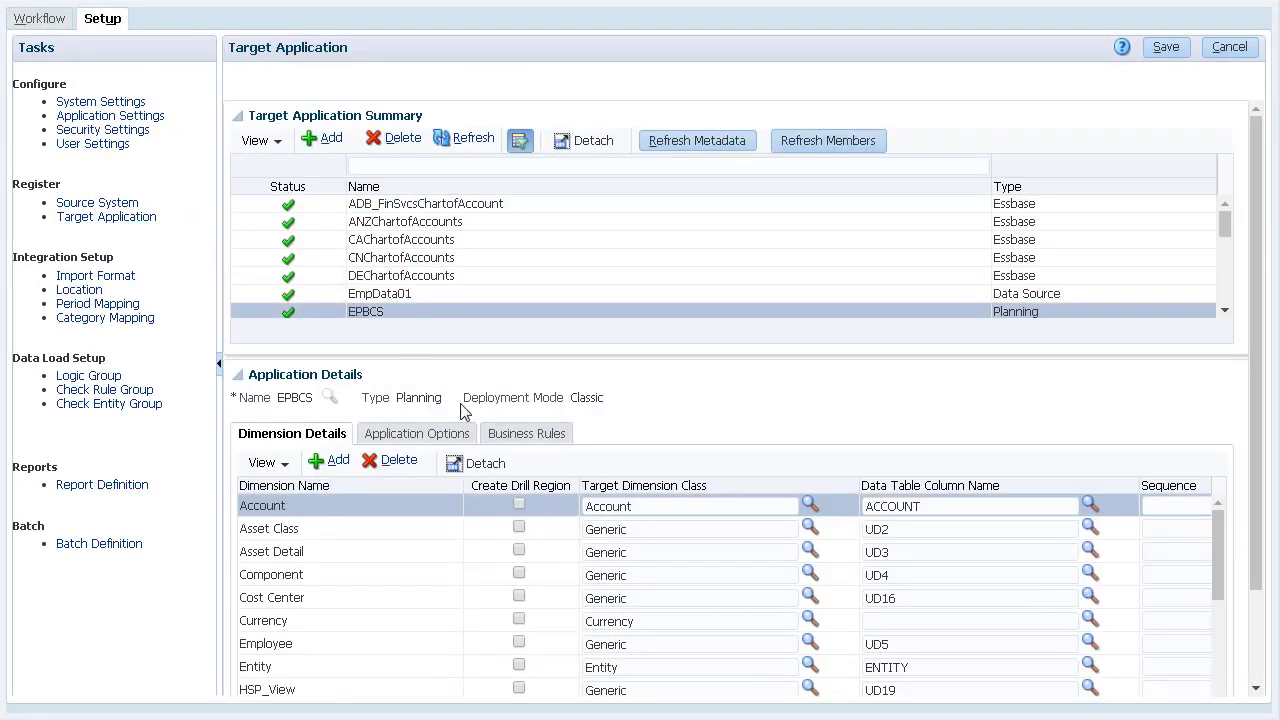
{"action": "left_click", "coordinate": [505, 433]}
{"action": "left_click", "coordinate": [332, 462]}
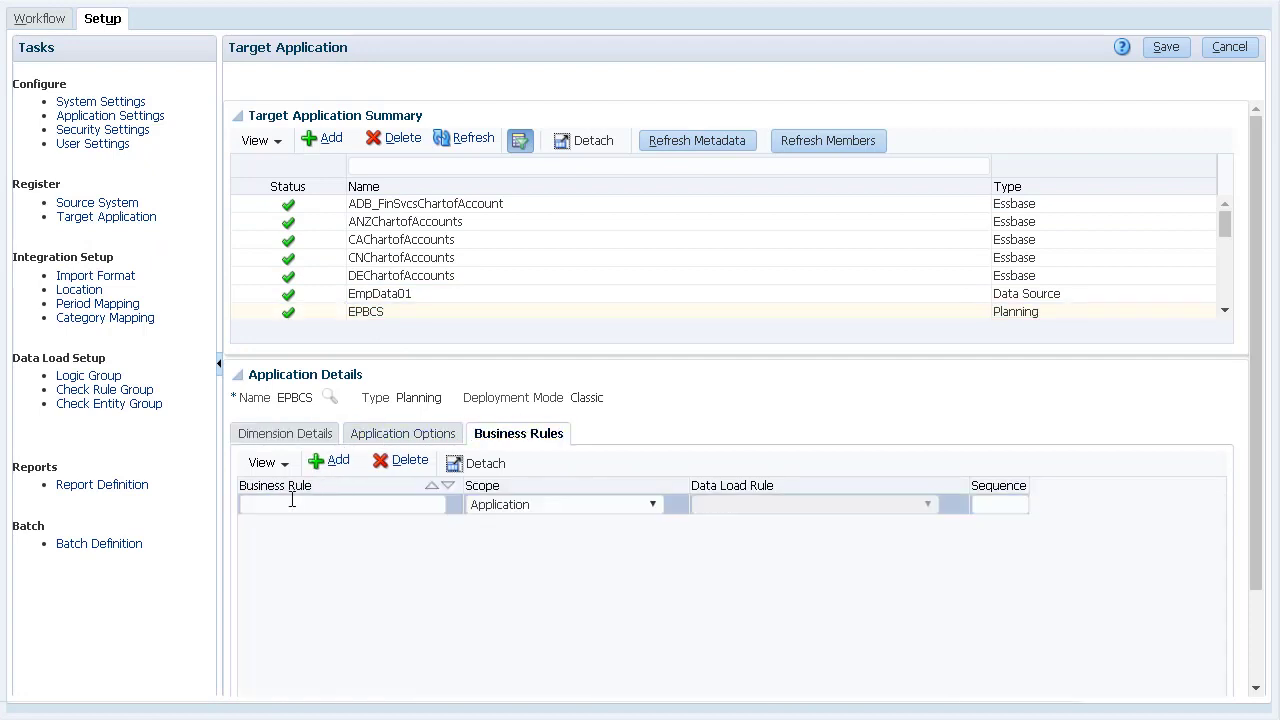
{"action": "left_click", "coordinate": [292, 505]}
{"action": "key", "text": "ctrl+v"}
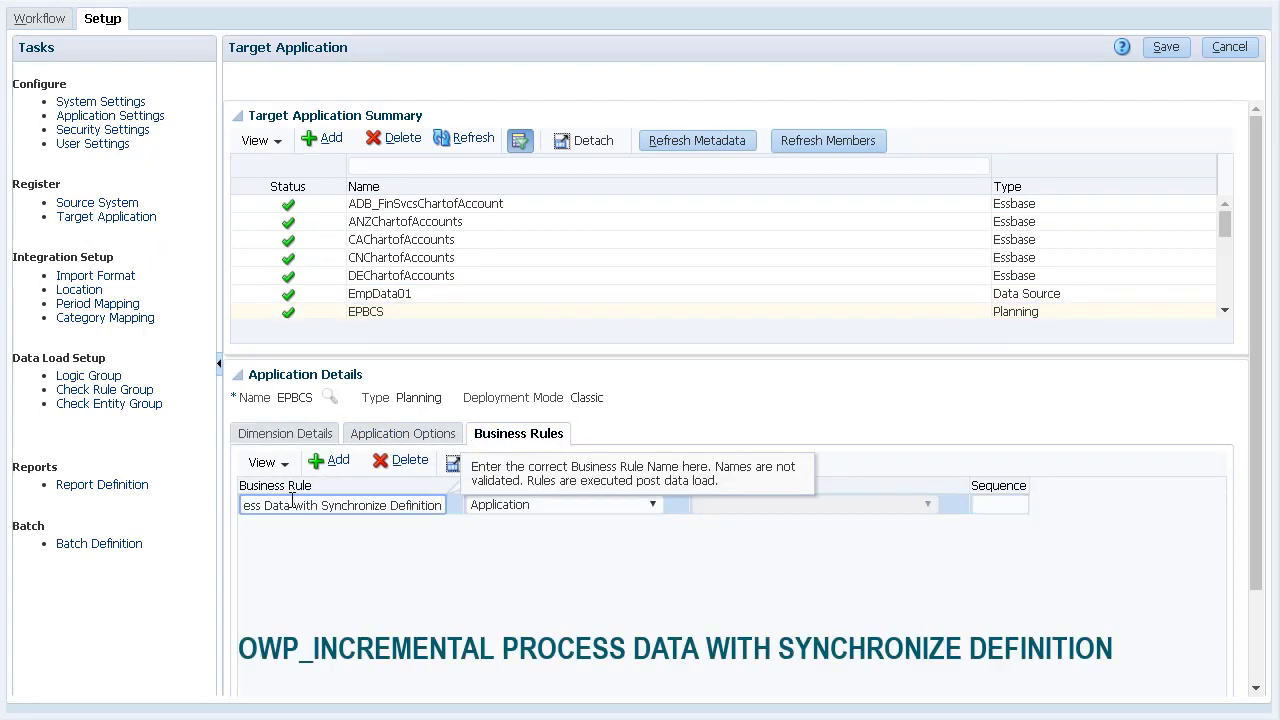
- Scope the business rule to data rule EmpData01 with sequence 1 and save
{"action": "left_click", "coordinate": [610, 508]}
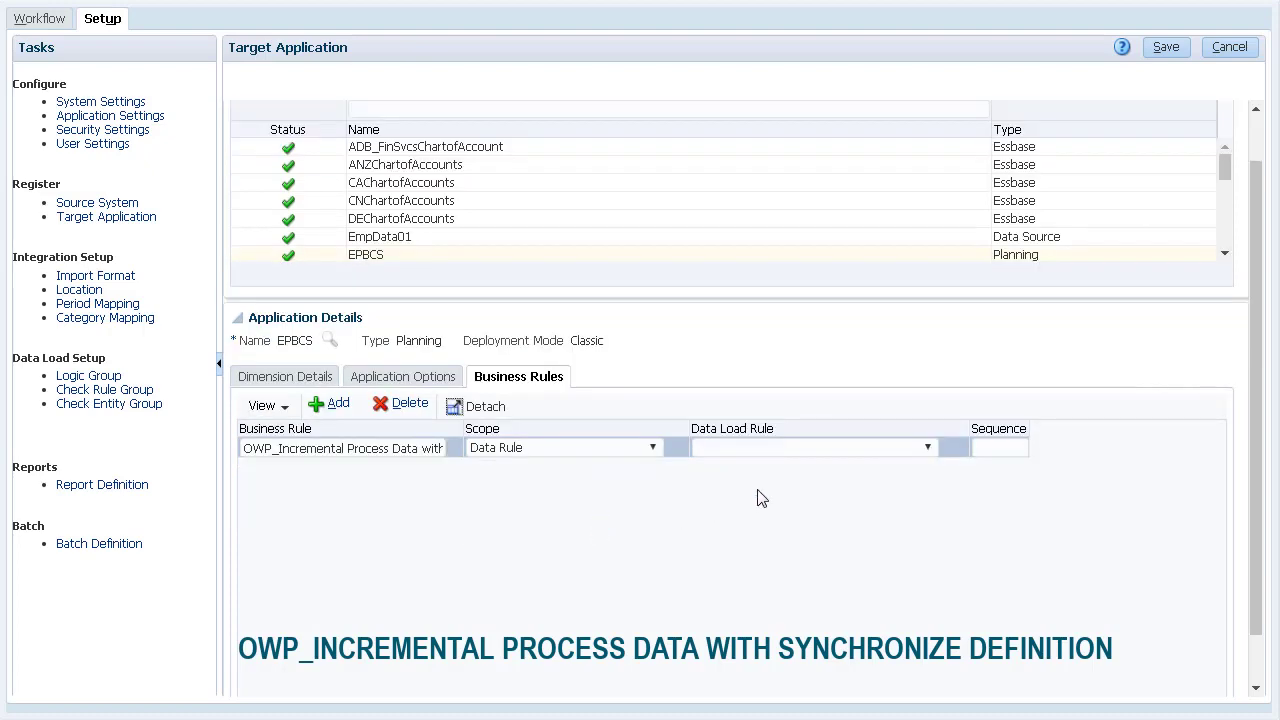
{"action": "left_click", "coordinate": [885, 447]}
{"action": "left_click", "coordinate": [760, 587]}
{"action": "left_click", "coordinate": [1000, 447]}
{"action": "type", "text": "1"}
{"action": "left_click", "coordinate": [1152, 52]}
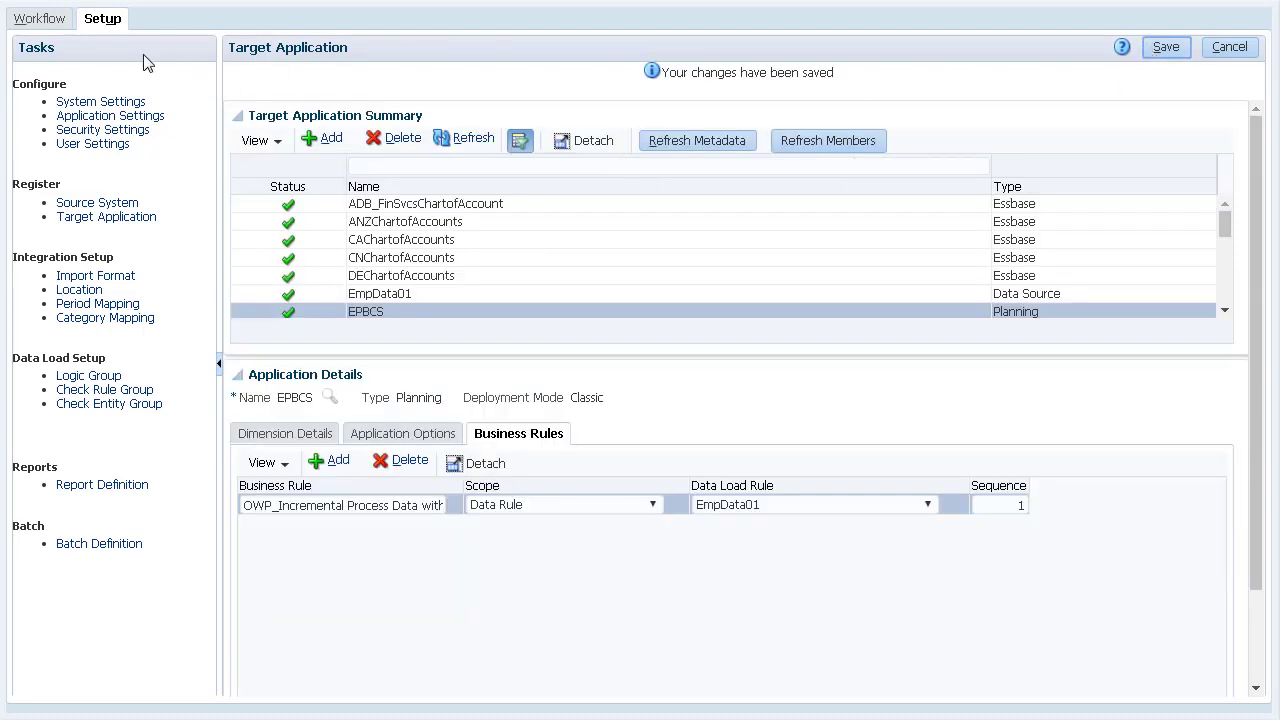
{"action": "left_click", "coordinate": [40, 18]}
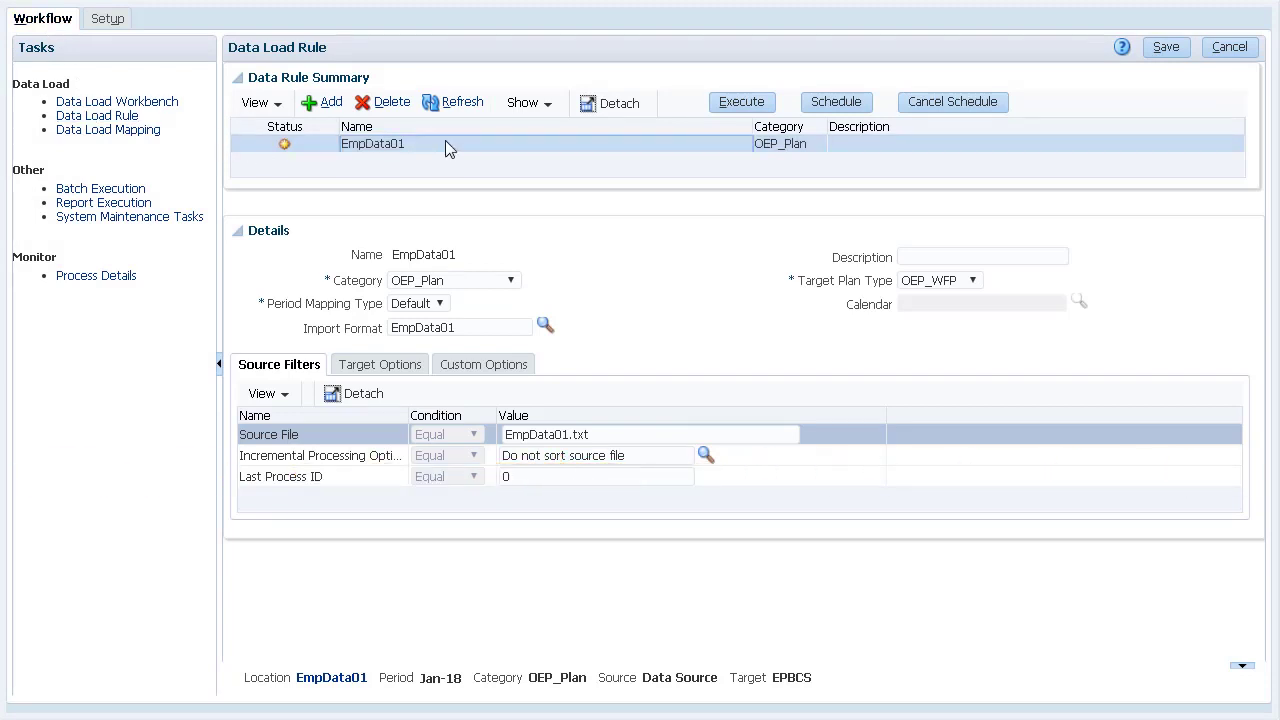
- Run EmpData01 with import from source and export to target, refreshing until process 88 succeeds
{"action": "left_click", "coordinate": [743, 103]}
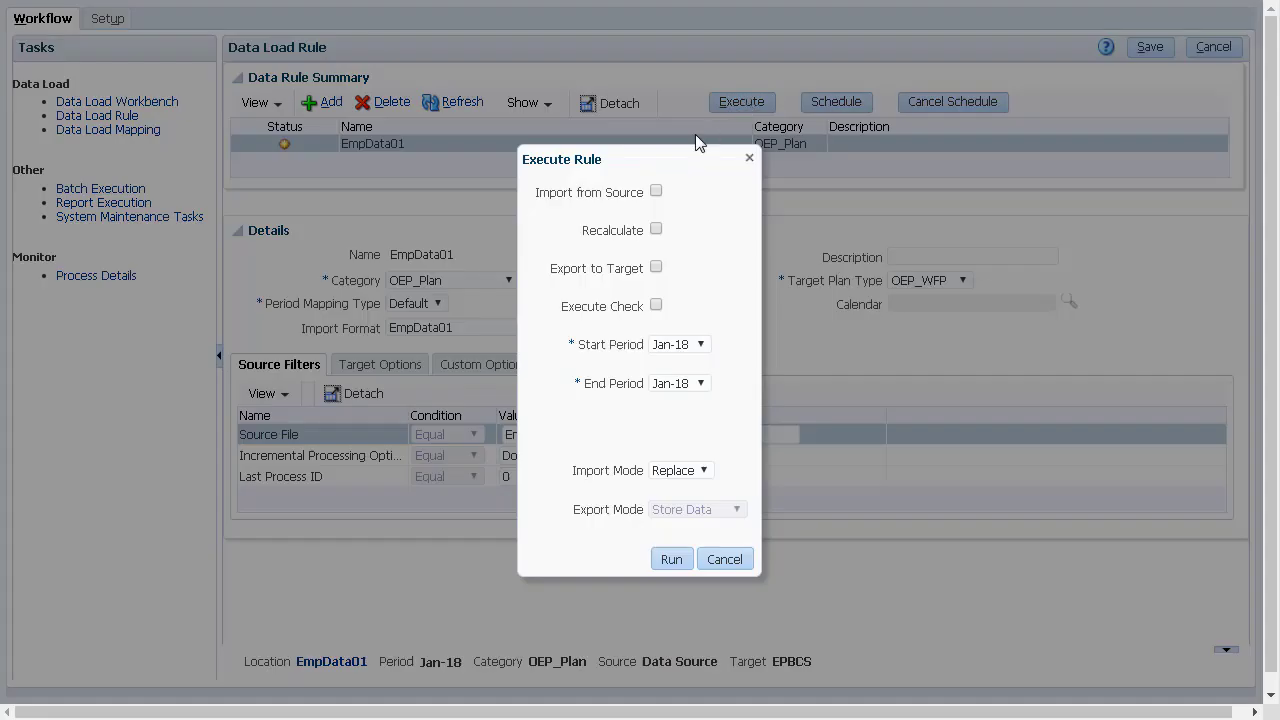
{"action": "left_click", "coordinate": [656, 191]}
{"action": "left_click", "coordinate": [656, 268]}
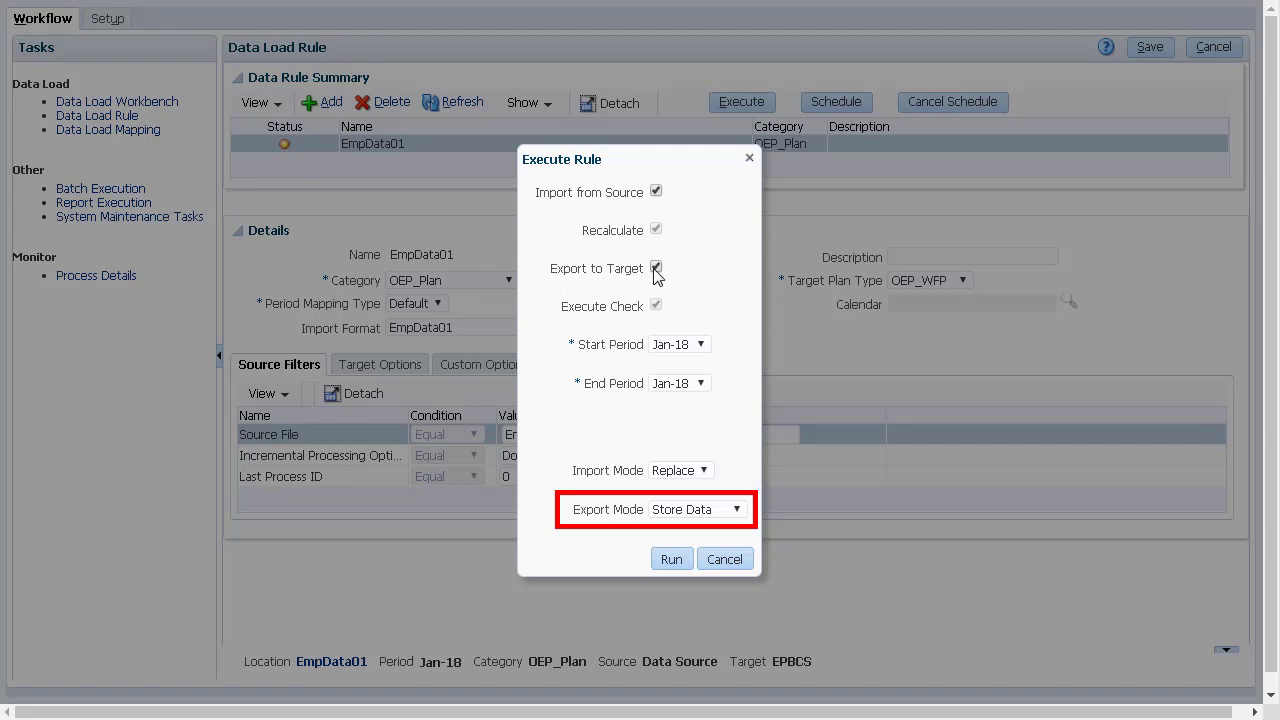
{"action": "left_click", "coordinate": [674, 560]}
{"action": "left_click", "coordinate": [823, 210]}
{"action": "left_click", "coordinate": [455, 105]}
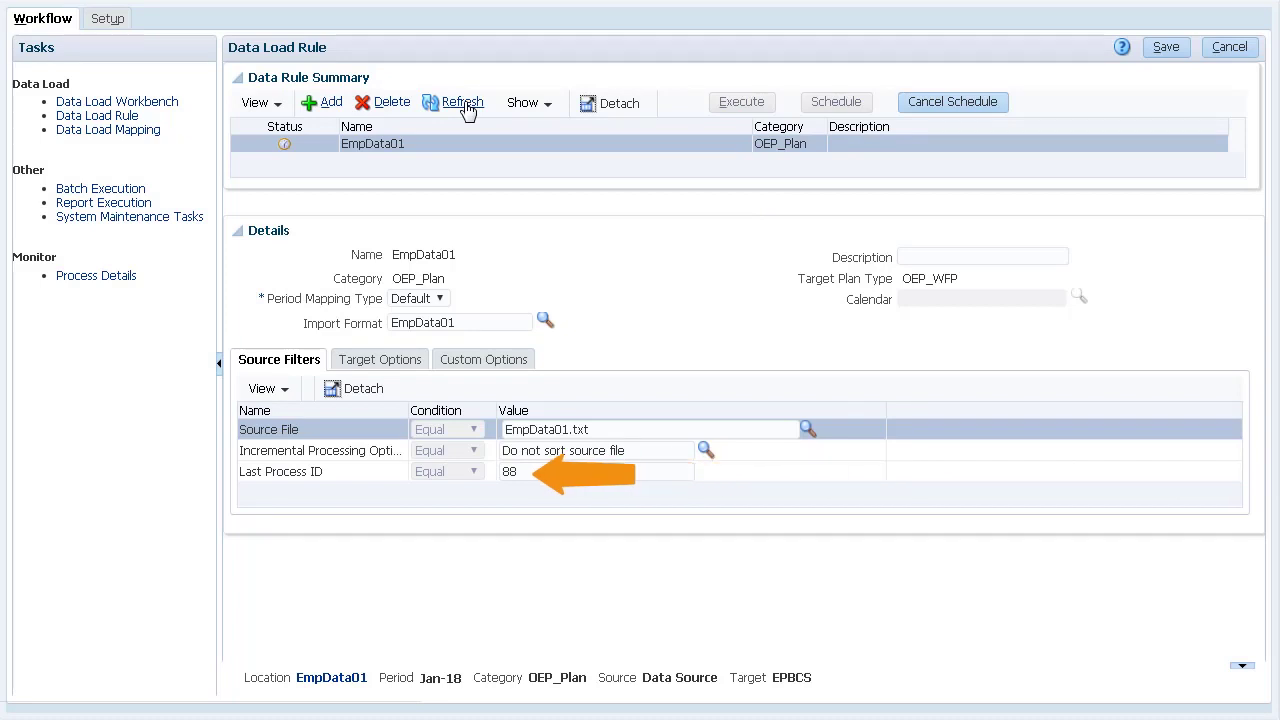
{"action": "left_click", "coordinate": [467, 108]}
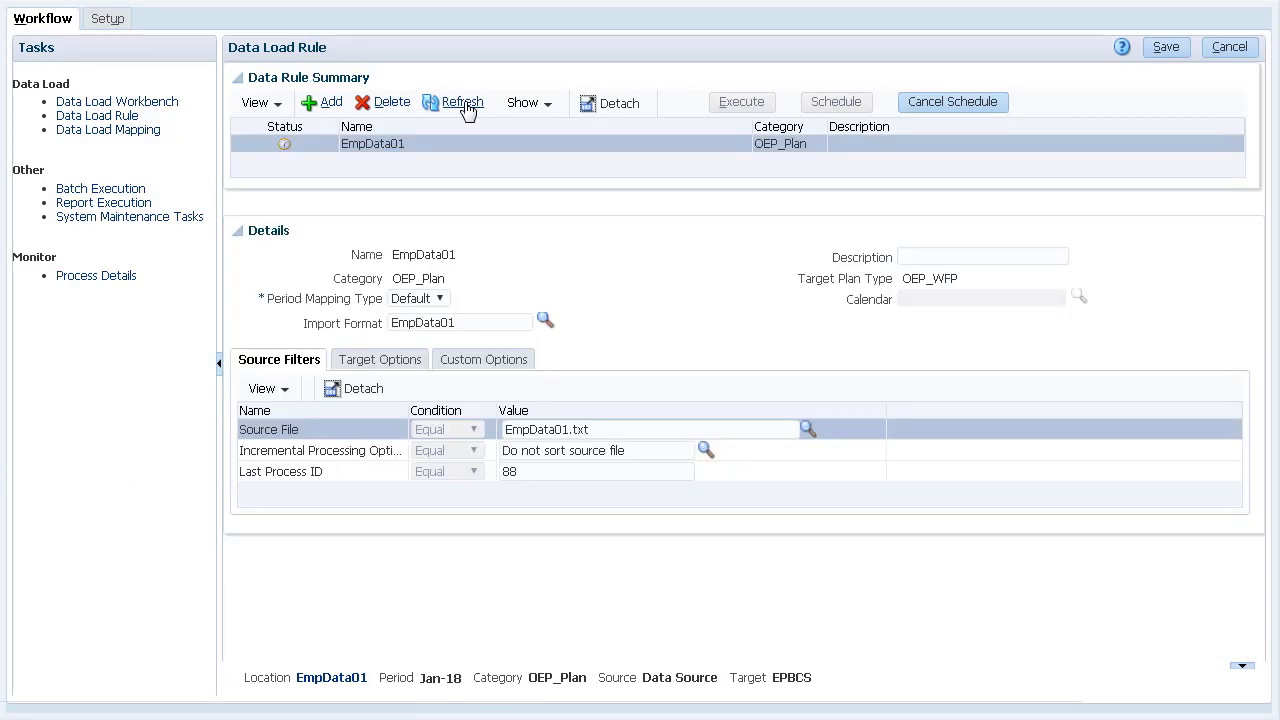
{"action": "left_click", "coordinate": [467, 108]}
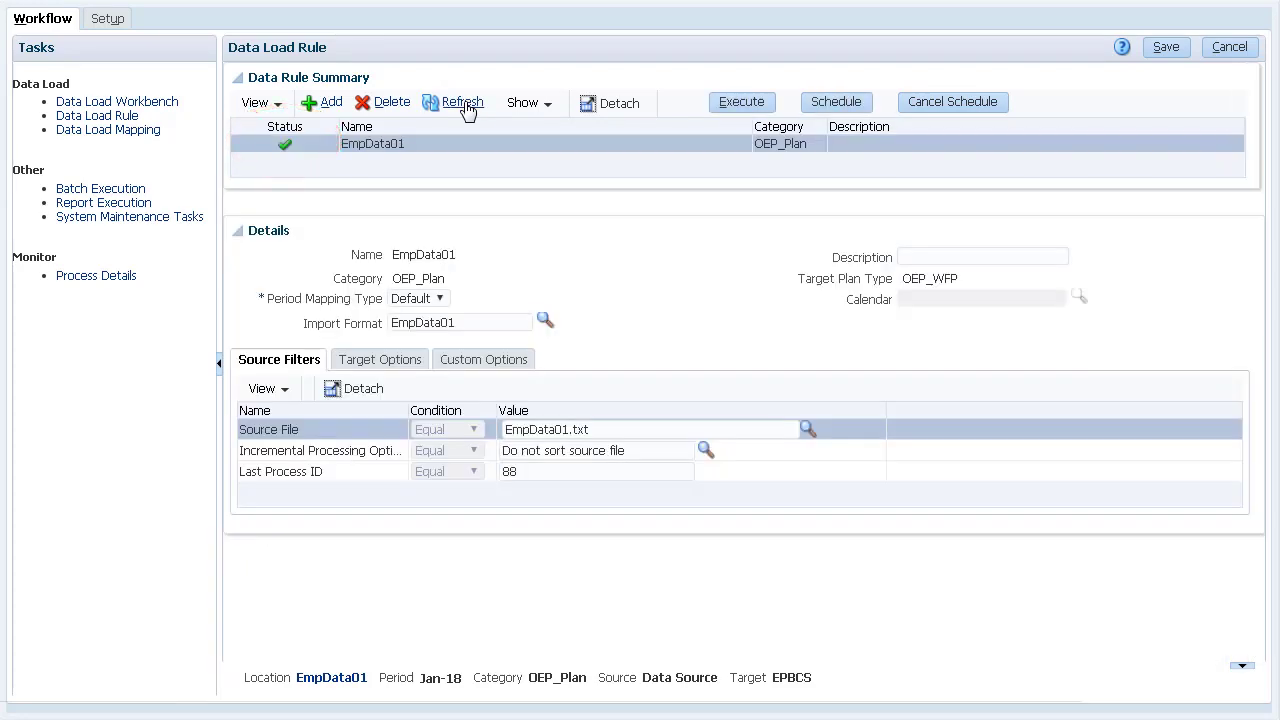
{"action": "left_click", "coordinate": [160, 103]}
{"action": "left_click", "coordinate": [1212, 612]}
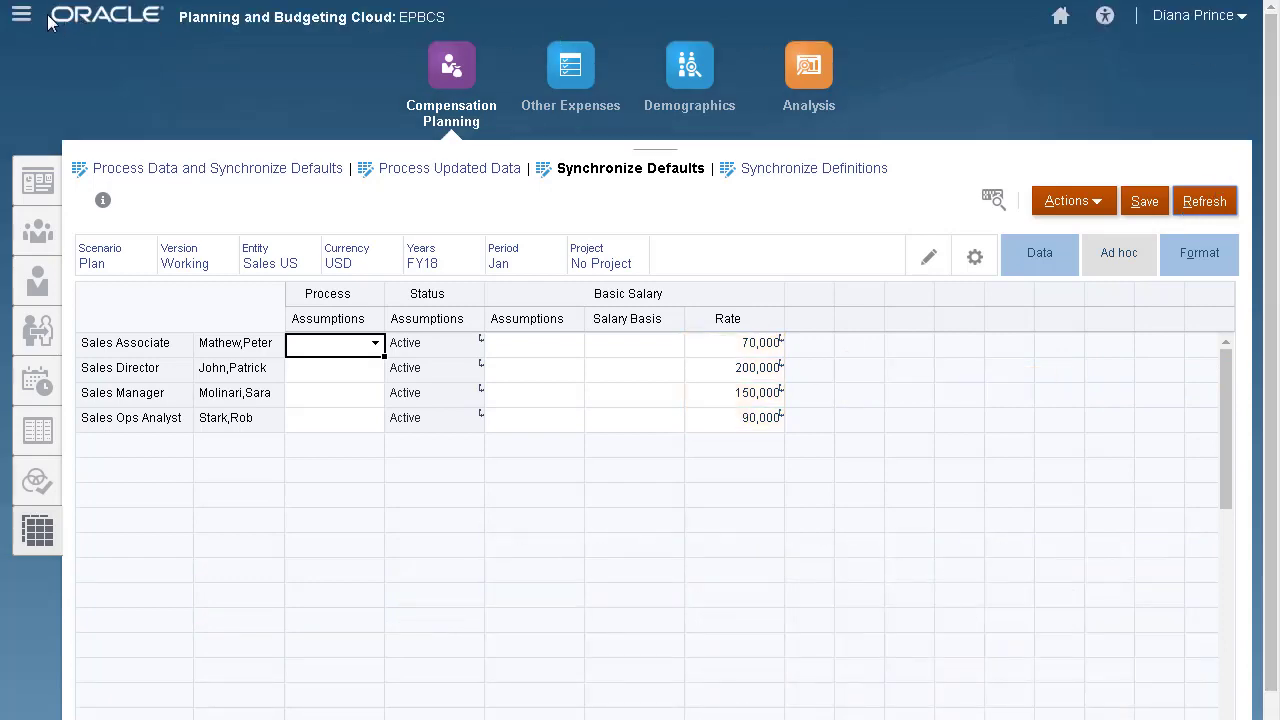
{"action": "left_click", "coordinate": [21, 14]}
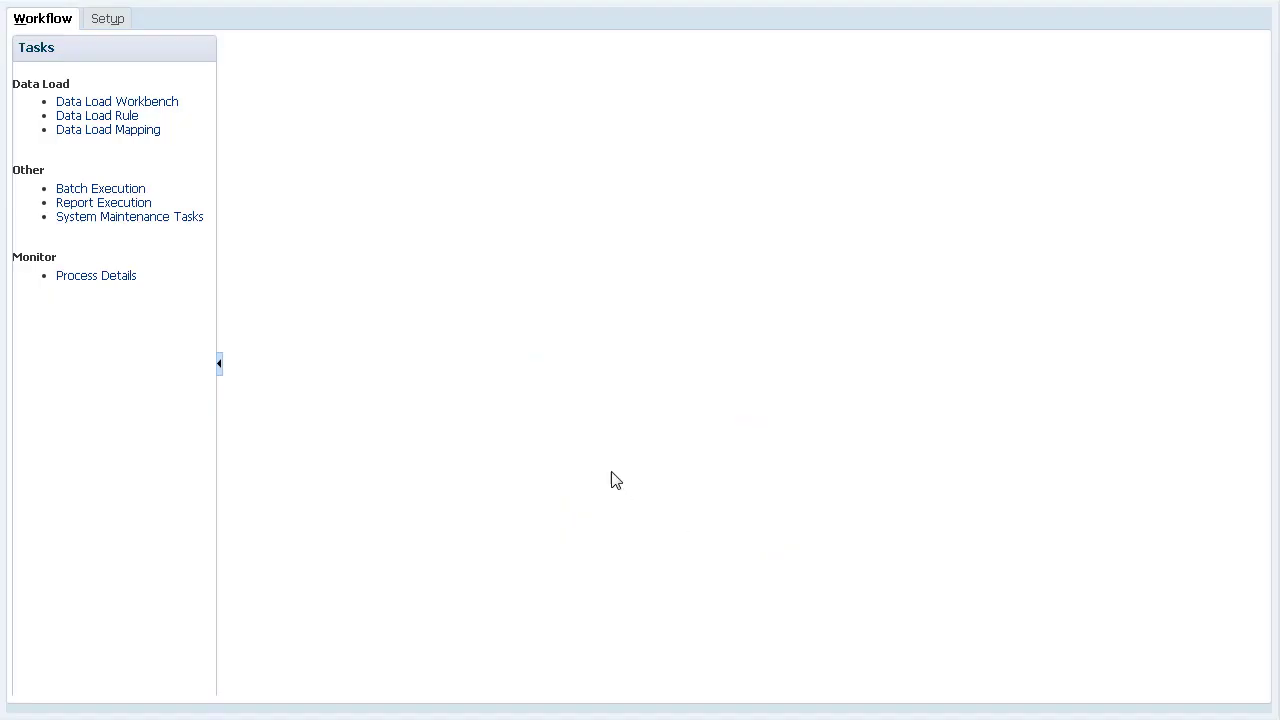
- Upload EmpData02.txt into the inbox from the data load rule's source file browser
{"action": "left_click", "coordinate": [100, 117]}
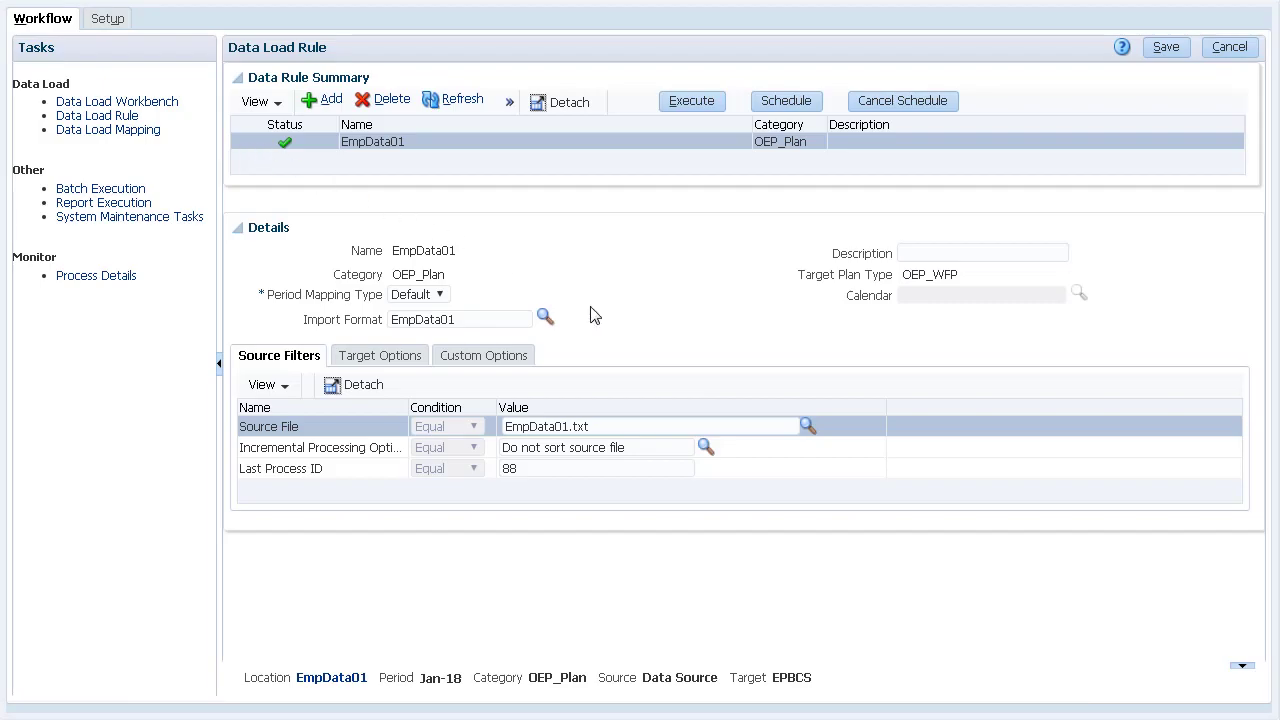
{"action": "left_click", "coordinate": [808, 427]}
{"action": "left_click", "coordinate": [397, 228]}
{"action": "left_click", "coordinate": [436, 245]}
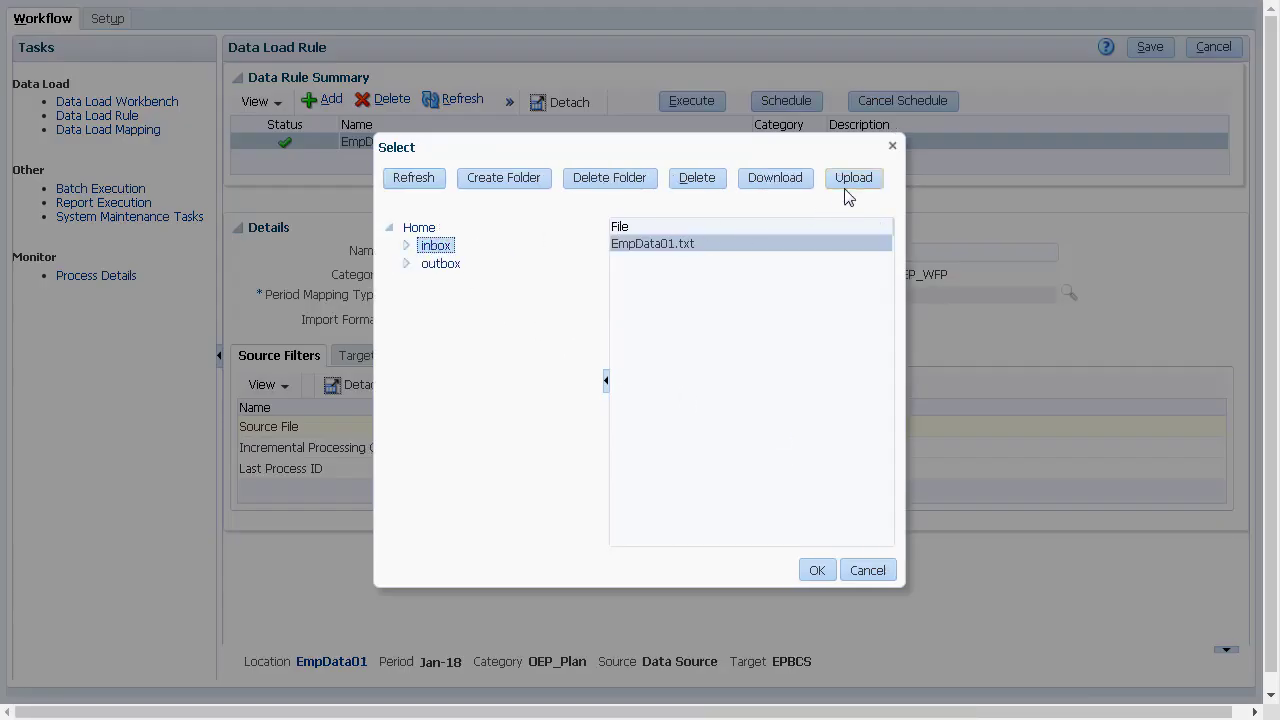
{"action": "left_click", "coordinate": [853, 179]}
{"action": "left_click", "coordinate": [552, 357]}
{"action": "left_click", "coordinate": [195, 196]}
{"action": "left_click", "coordinate": [950, 631]}
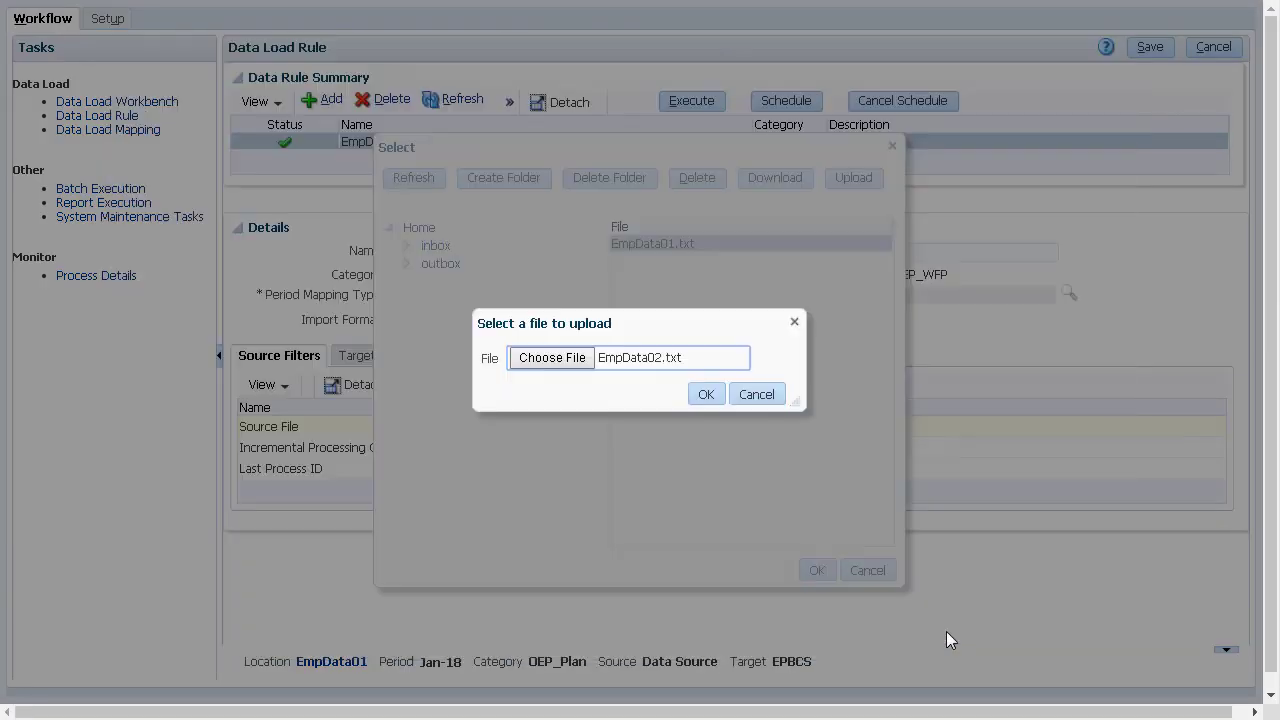
- Set EmpData02.txt as the EmpData01 rule's source file and save the rule
{"action": "left_click", "coordinate": [706, 394]}
{"action": "left_click", "coordinate": [792, 260]}
{"action": "left_click", "coordinate": [817, 570]}
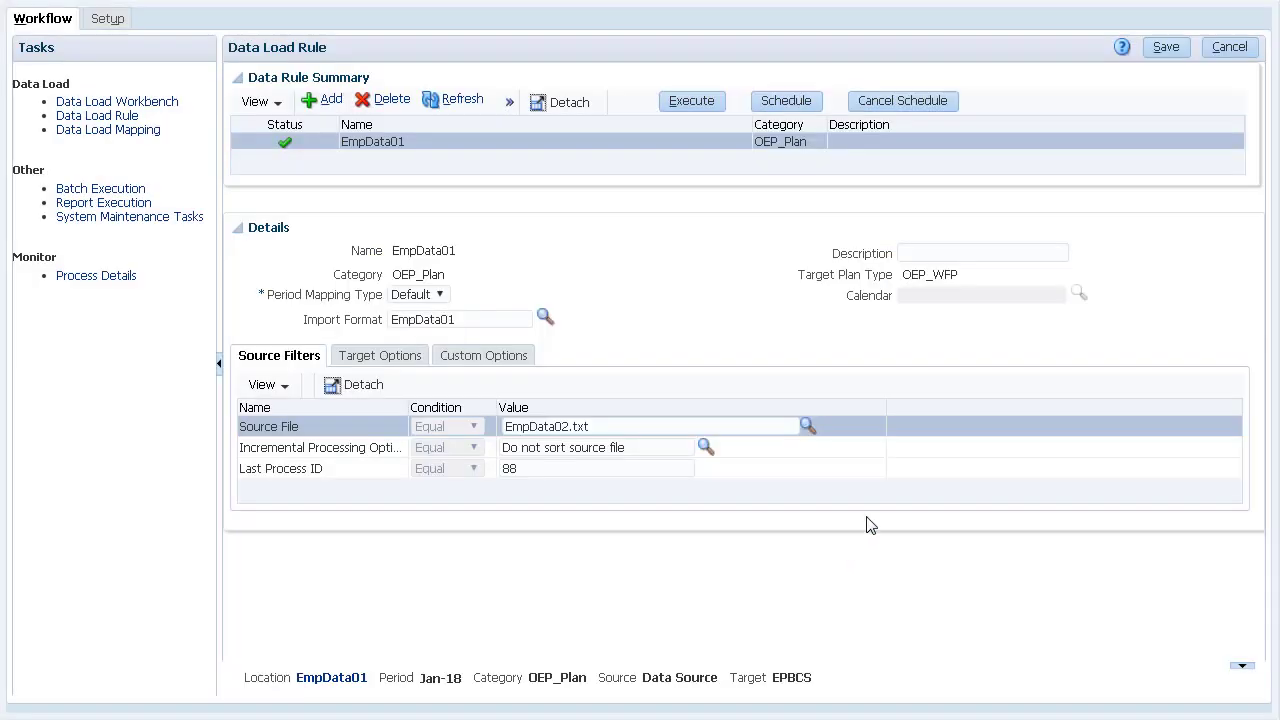
{"action": "left_click", "coordinate": [1163, 47]}
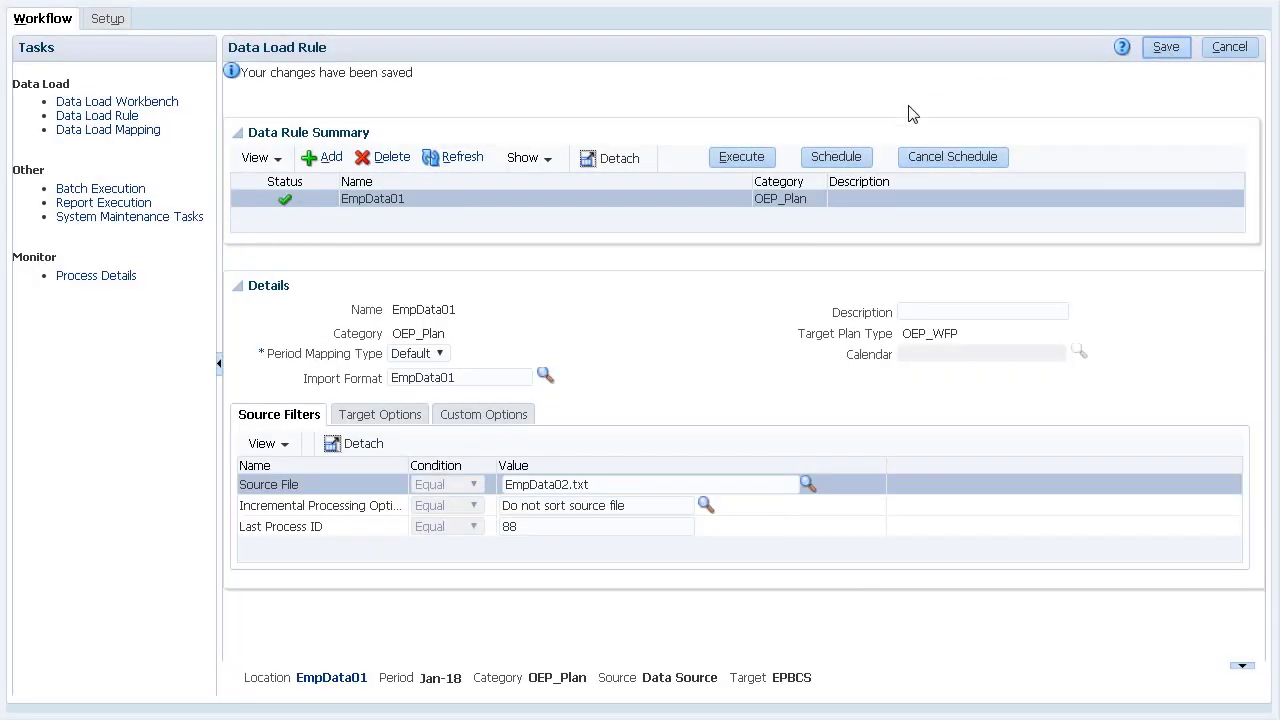
- Rerun the rule with import and export enabled, then refresh to see Process ID 89
{"action": "left_click", "coordinate": [735, 158]}
{"action": "left_click", "coordinate": [656, 190]}
{"action": "left_click", "coordinate": [656, 267]}
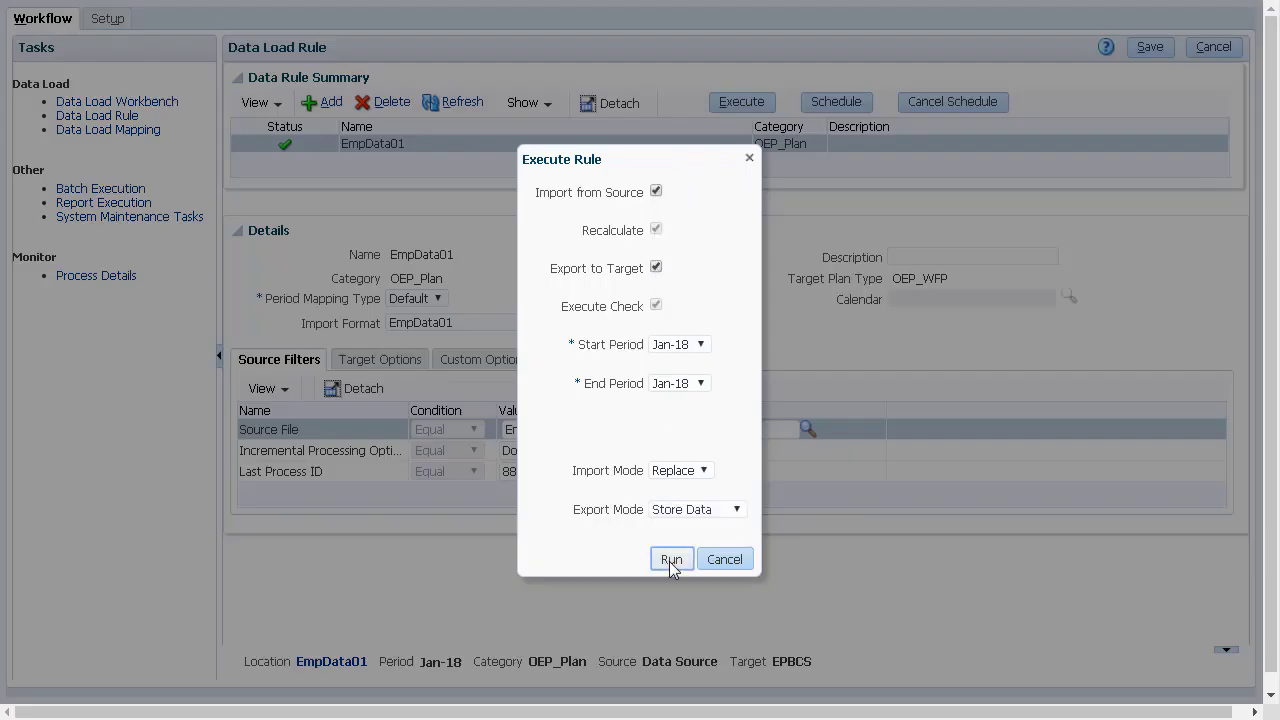
{"action": "left_click", "coordinate": [671, 559]}
{"action": "left_click", "coordinate": [822, 209]}
{"action": "left_click", "coordinate": [462, 103]}
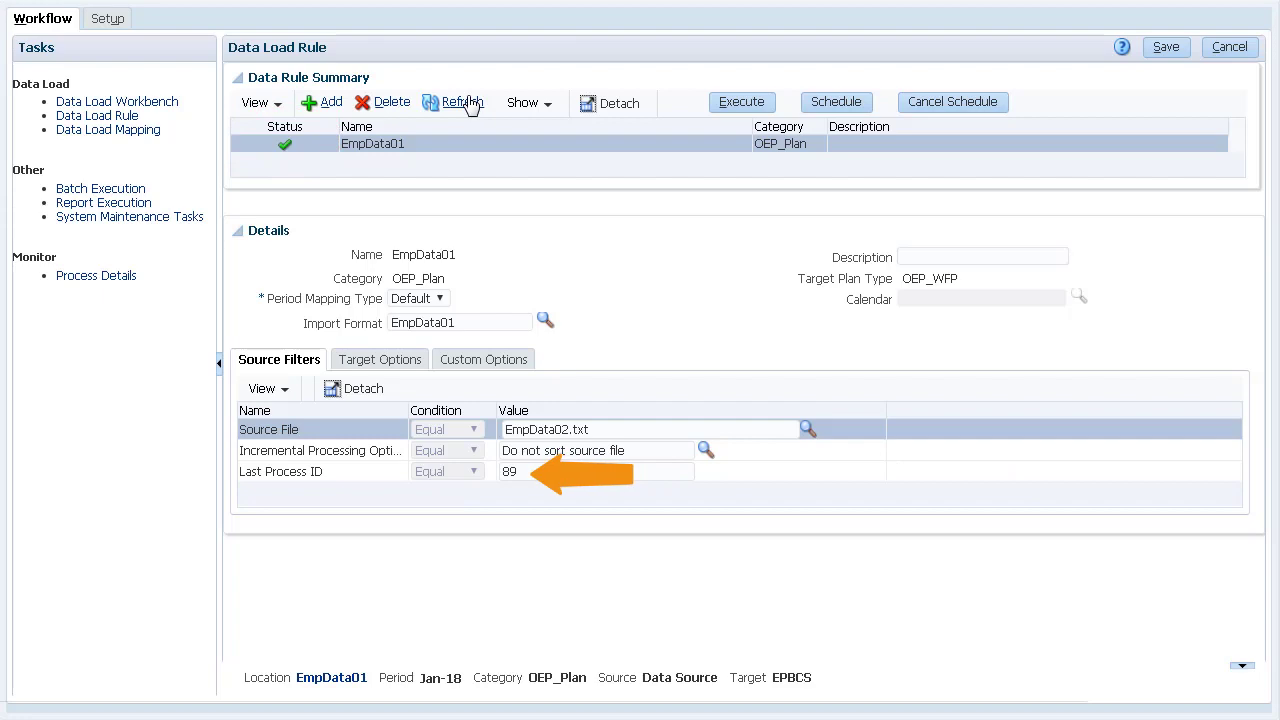
- Download the latest outbox export EPBCS_89.dat, then cancel the file browser
{"action": "left_click", "coordinate": [808, 429]}
{"action": "left_click", "coordinate": [441, 265]}
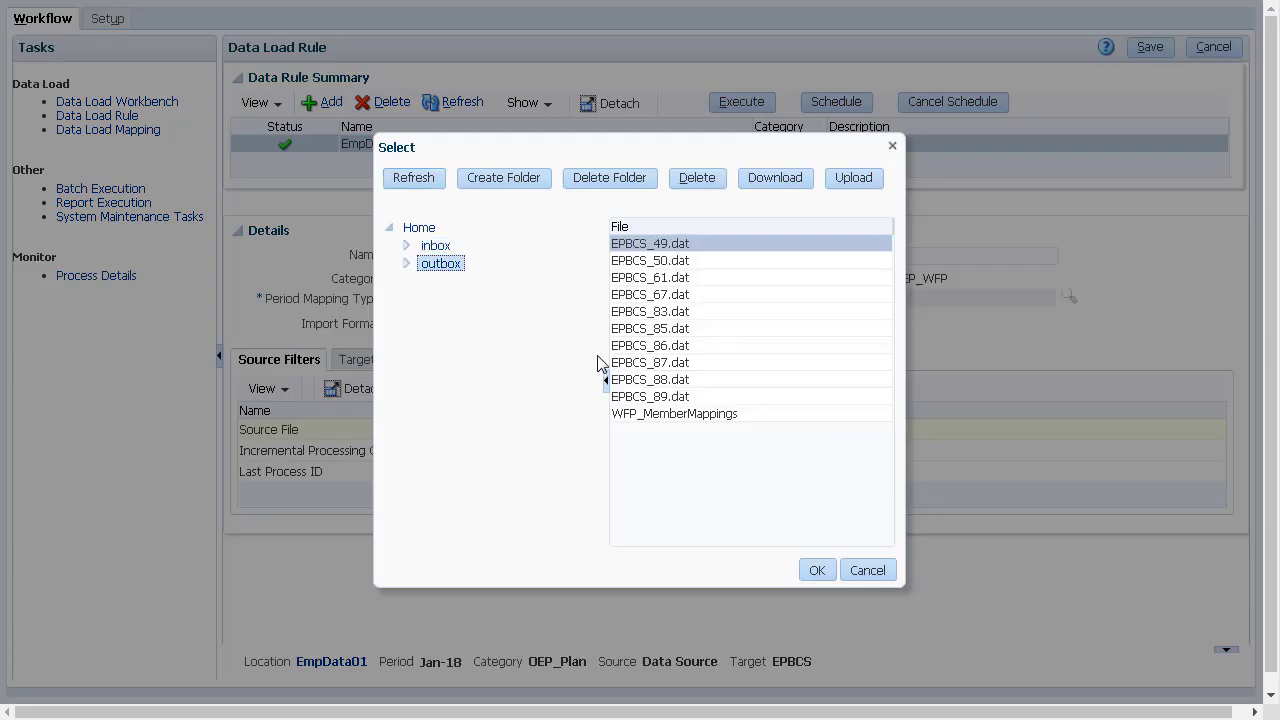
{"action": "left_click", "coordinate": [657, 396]}
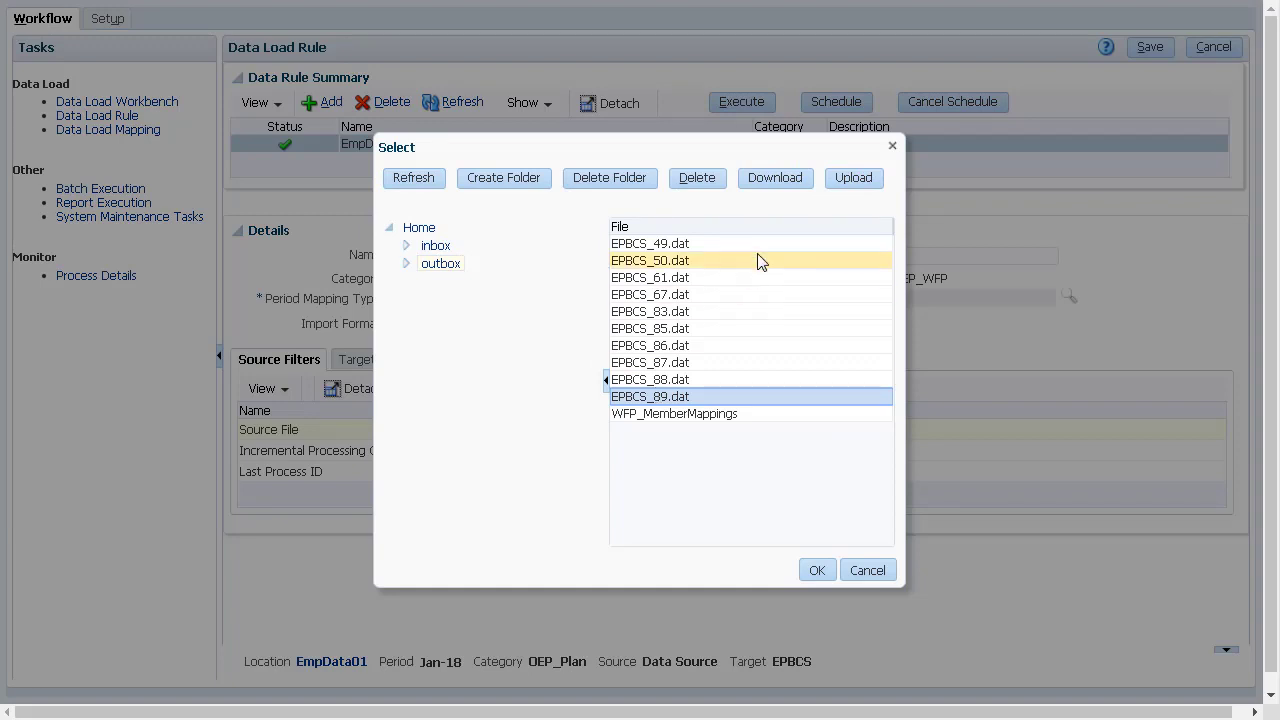
{"action": "left_click", "coordinate": [775, 177]}
{"action": "left_click", "coordinate": [954, 633]}
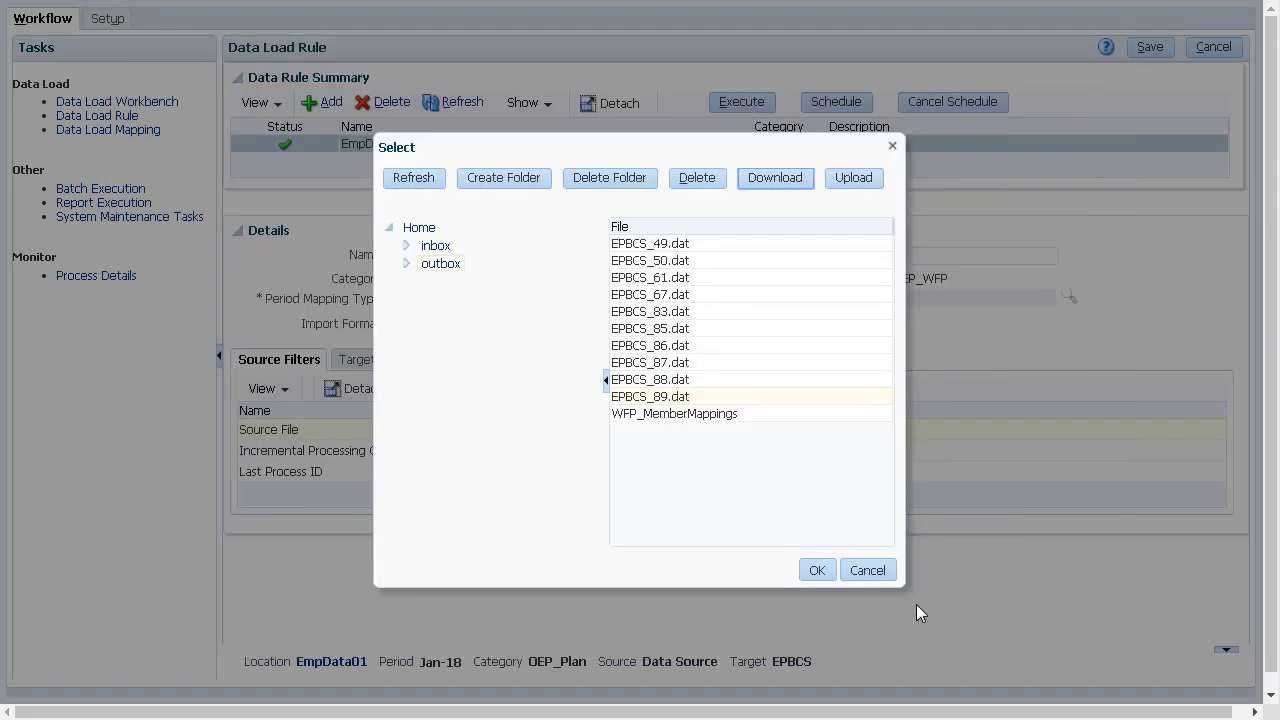
{"action": "left_click", "coordinate": [869, 572]}
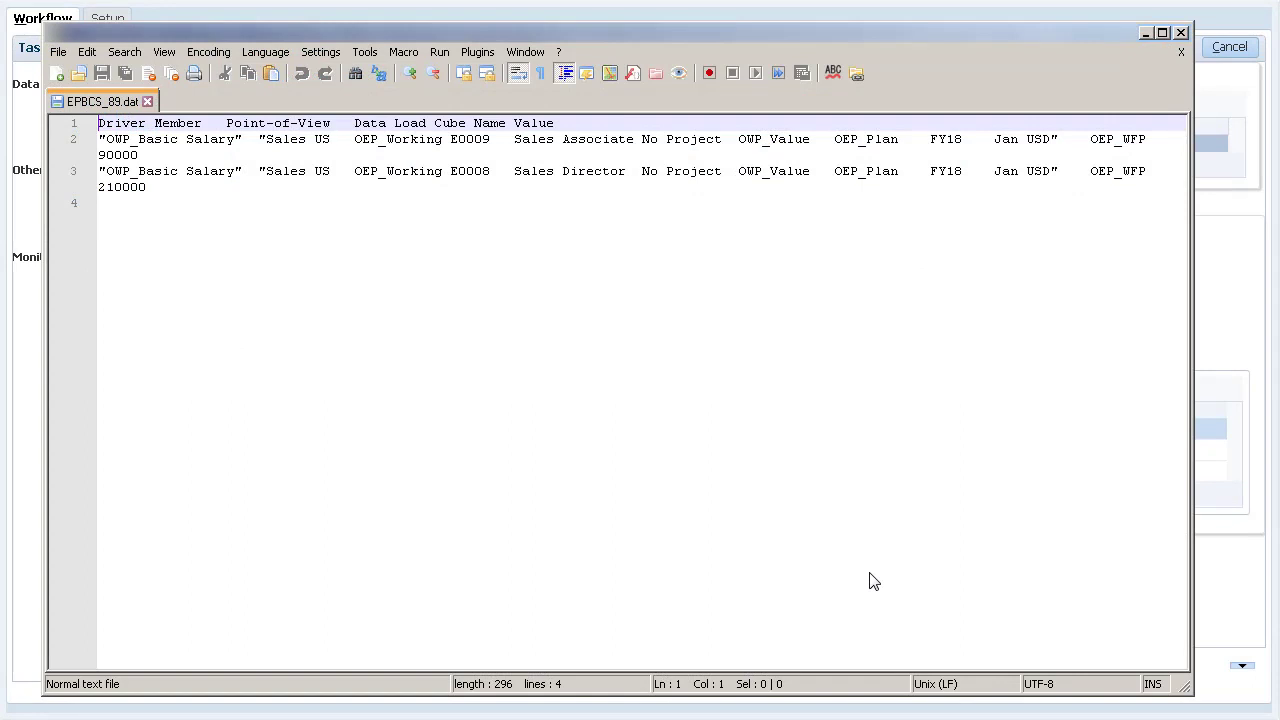
- Close EPBCS_89.dat and check the Data Load Workbench grid for salary rows 210000 and 90000
{"action": "left_click", "coordinate": [1181, 32]}
{"action": "left_click", "coordinate": [117, 101]}
{"action": "left_click", "coordinate": [1136, 612]}
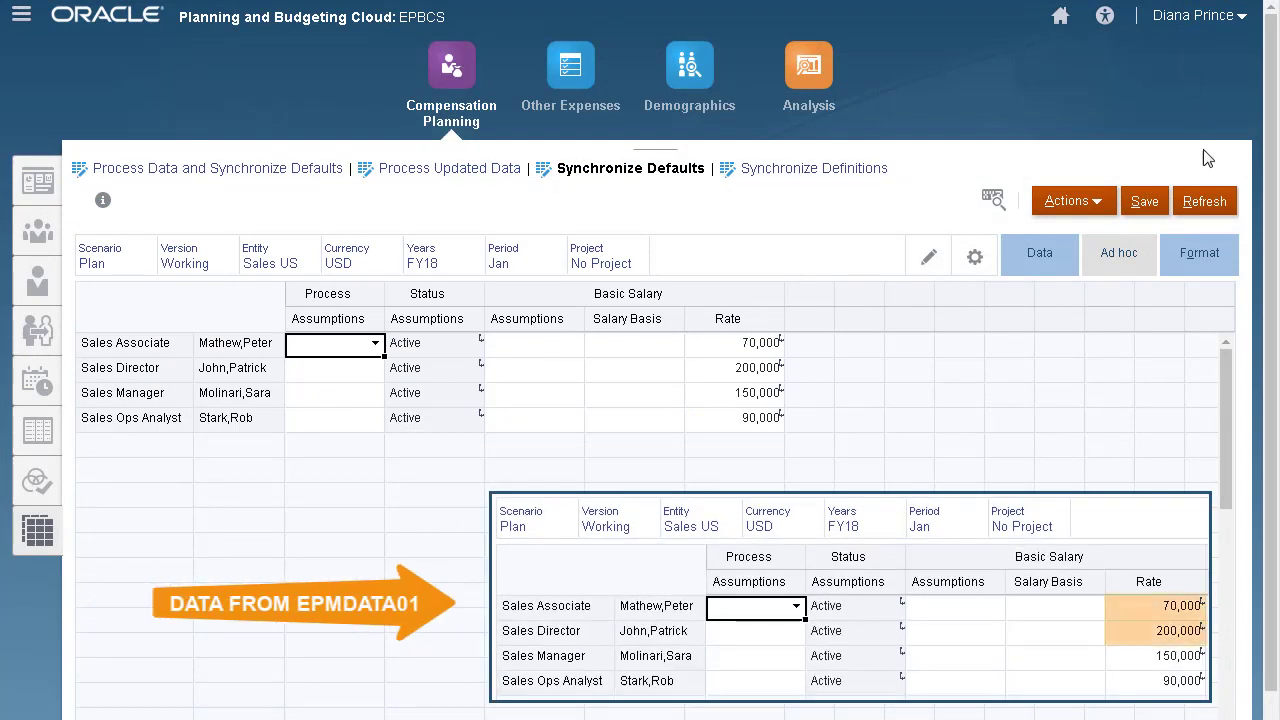
- Refresh the Sales US Compensation form to show Sales Associate 90,000 and Sales Director 210,000
{"action": "left_click", "coordinate": [1216, 204]}
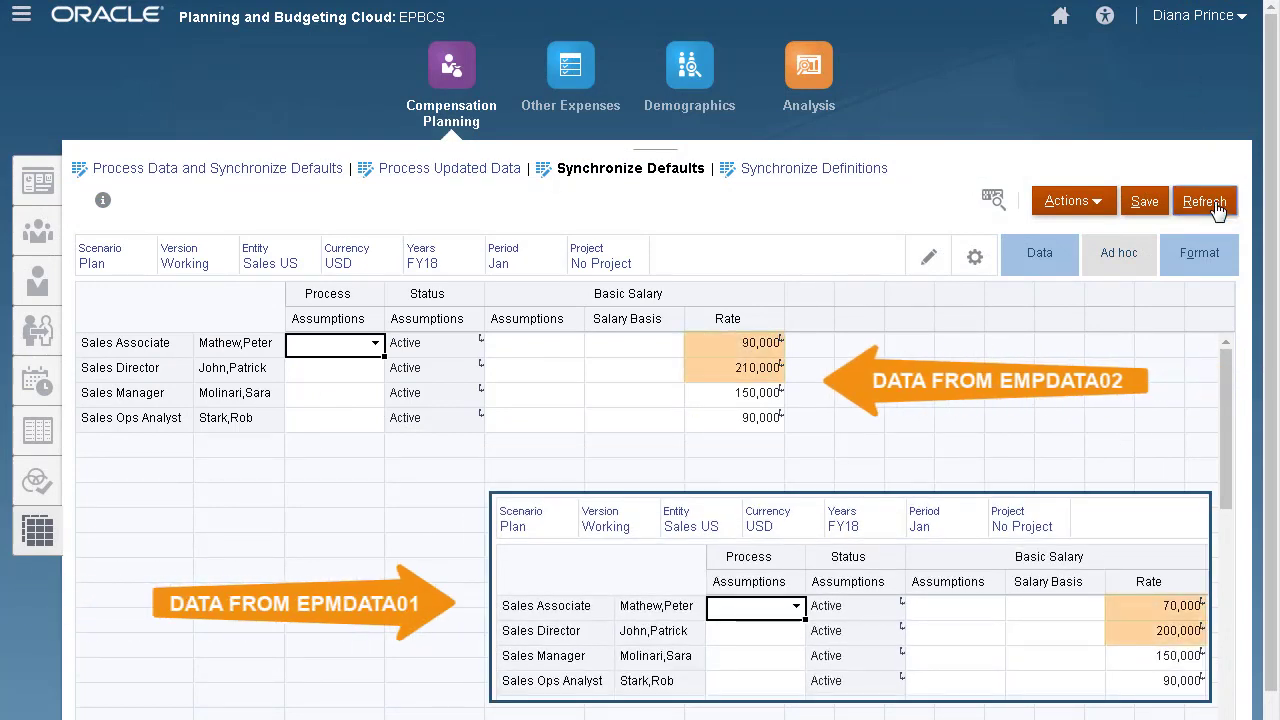